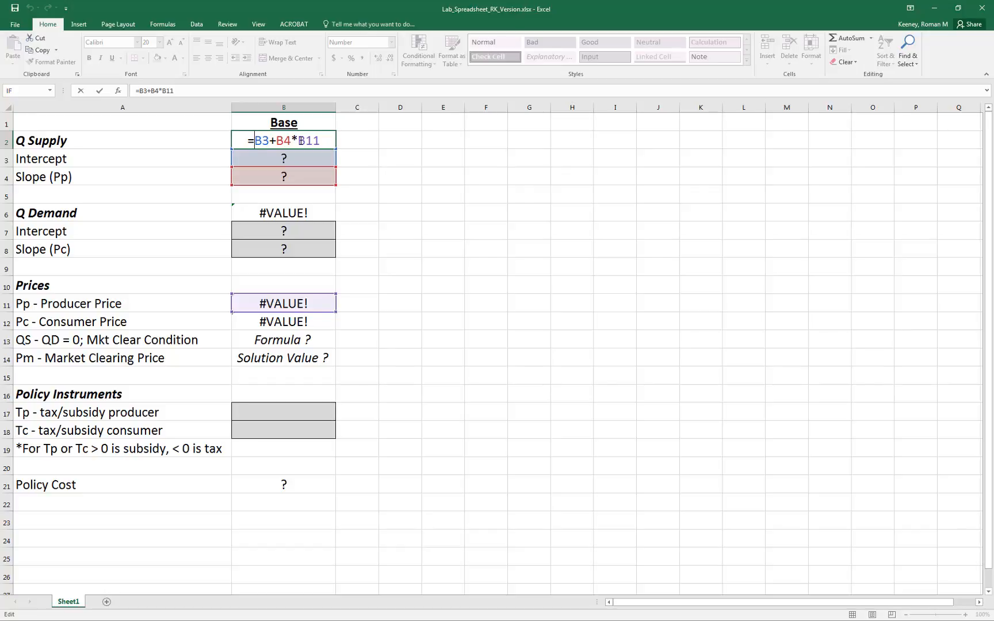
Close the Q Supply formula unchanged, and set the supply intercept to 0 and the supply slope (Pp) to 1.
left_click(381, 165)
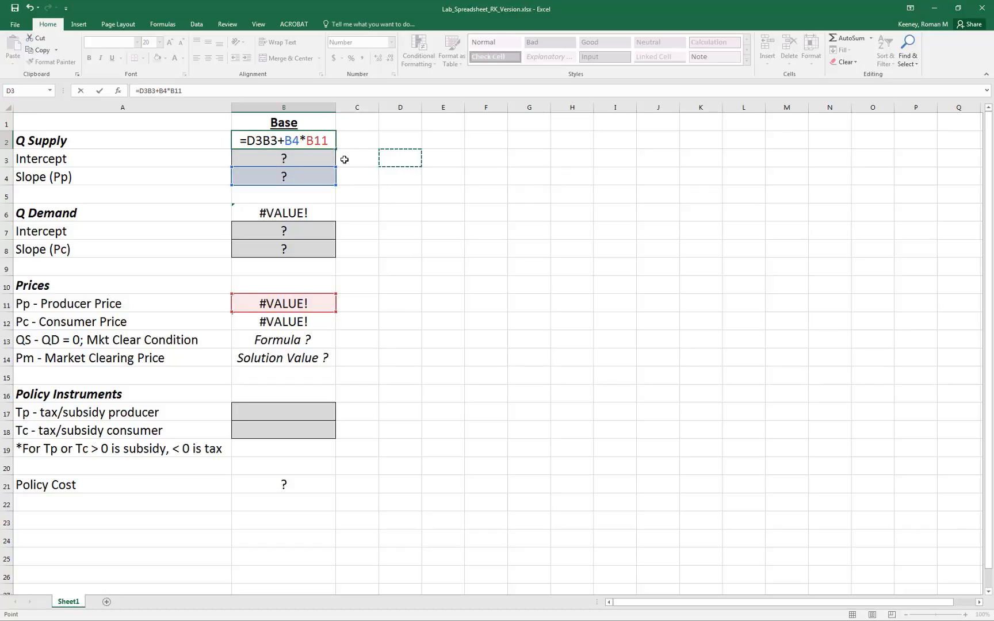
key("Escape")
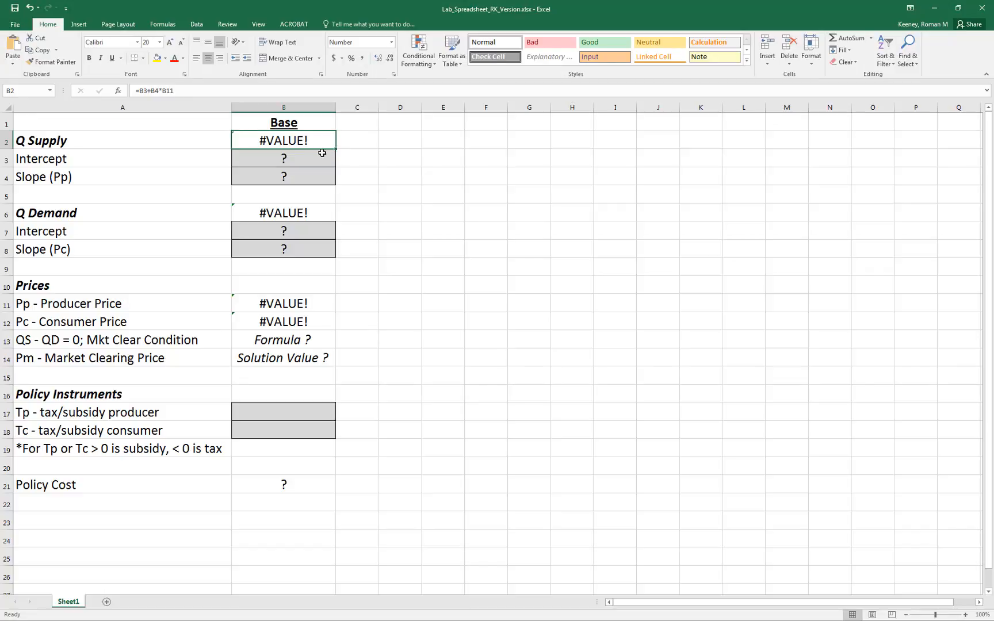
left_click(291, 160)
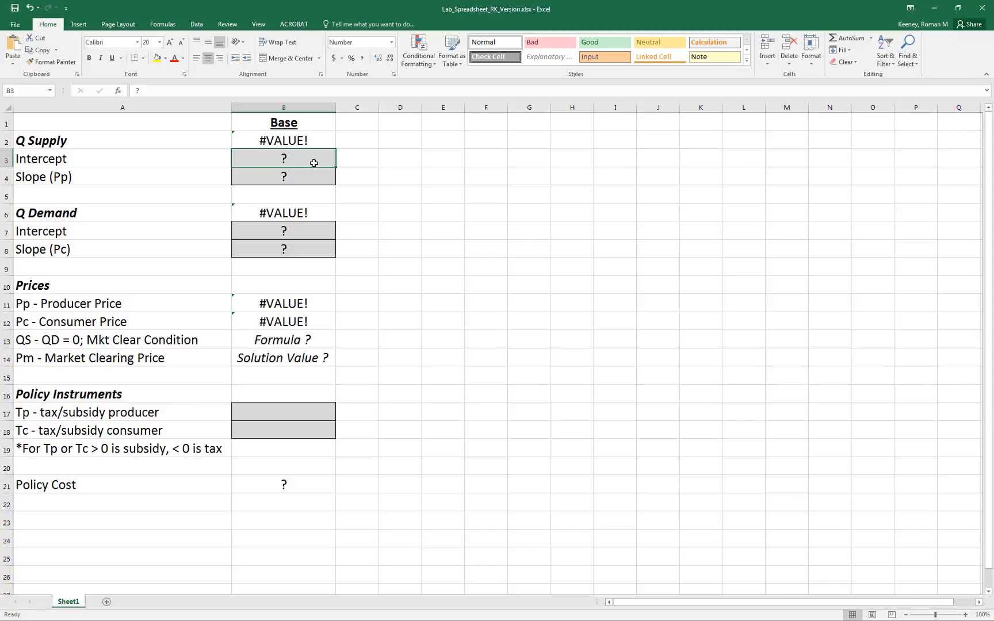
type("0")
key("Return")
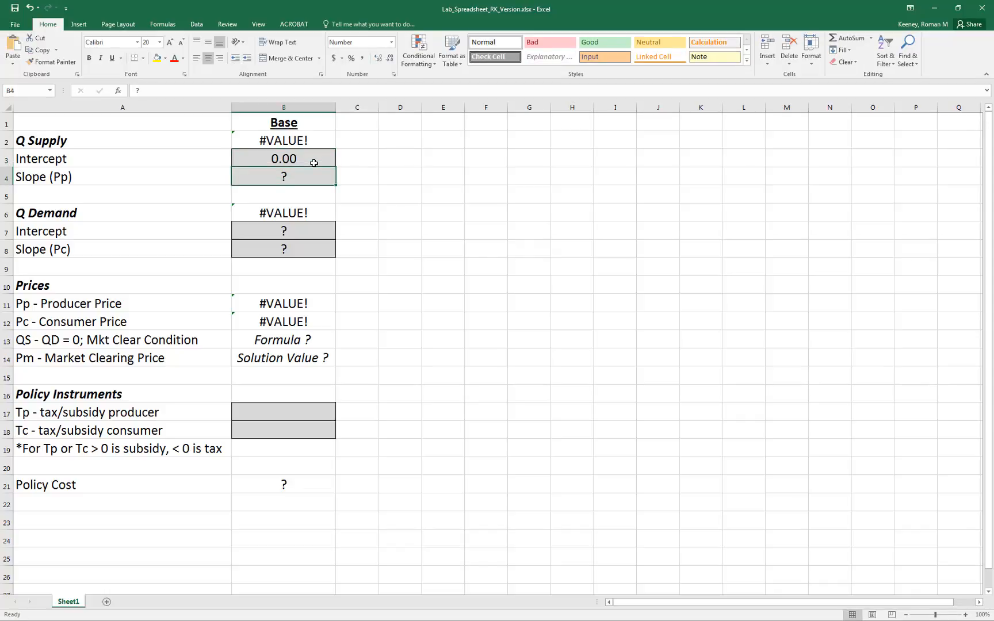
type("1")
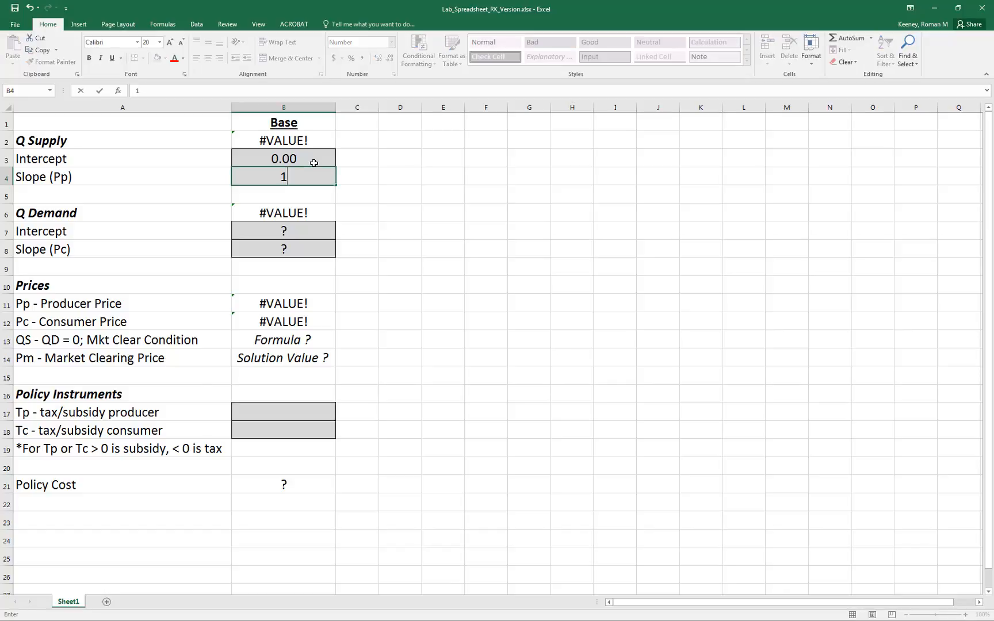
key("Return")
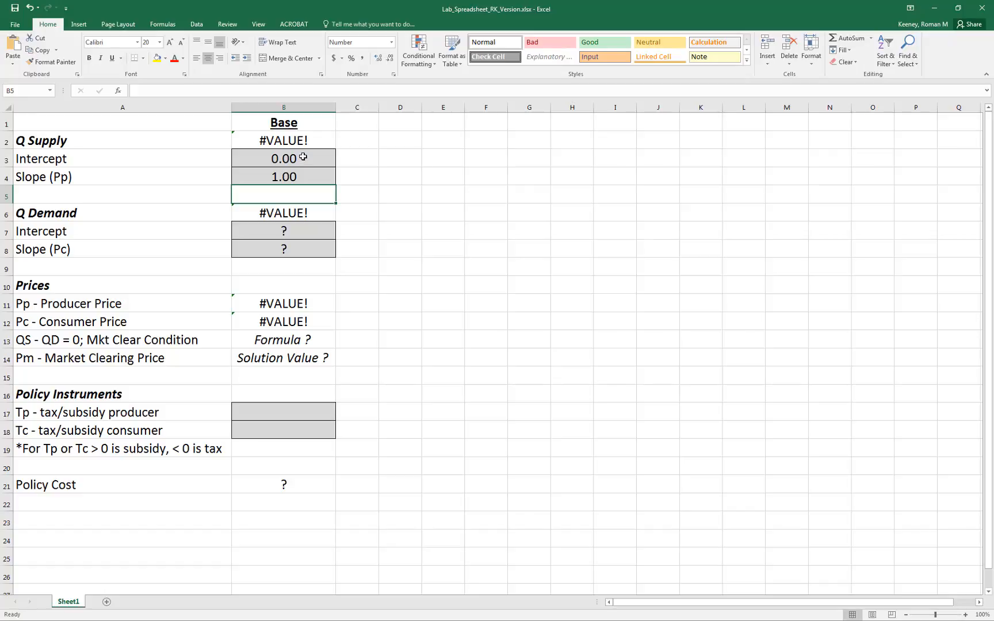
Check the Q Demand formula, and set the demand intercept to 100 and the demand slope (Pc) to -1.
left_click(292, 215)
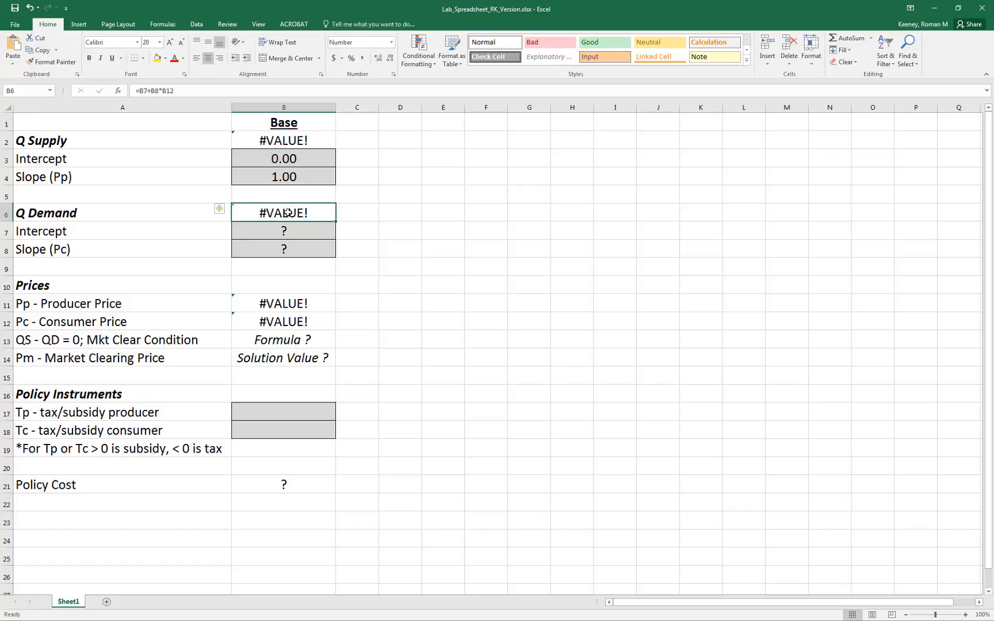
double_click(293, 213)
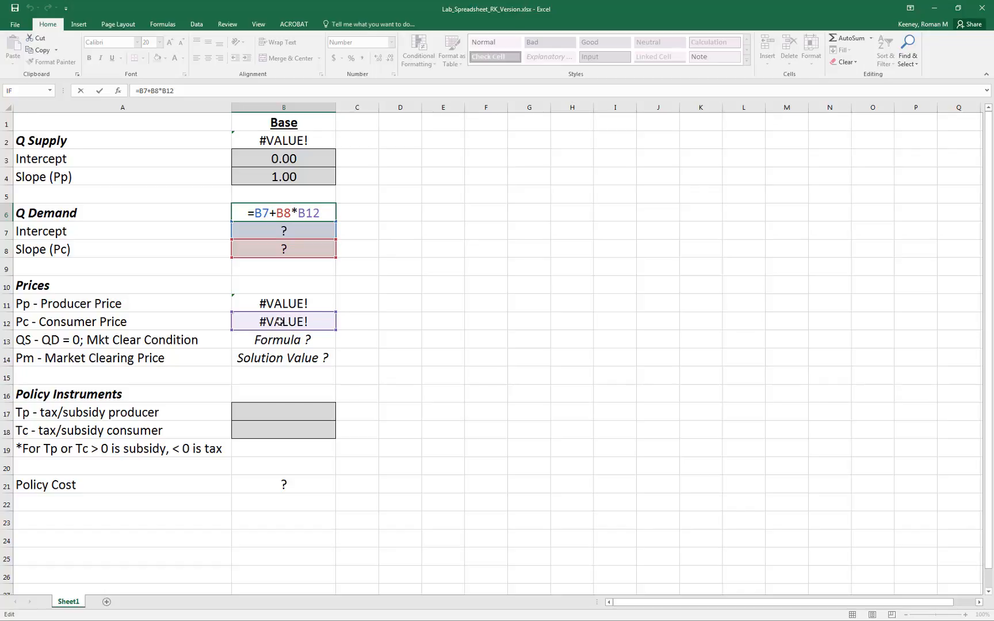
key("Escape")
left_click(267, 231)
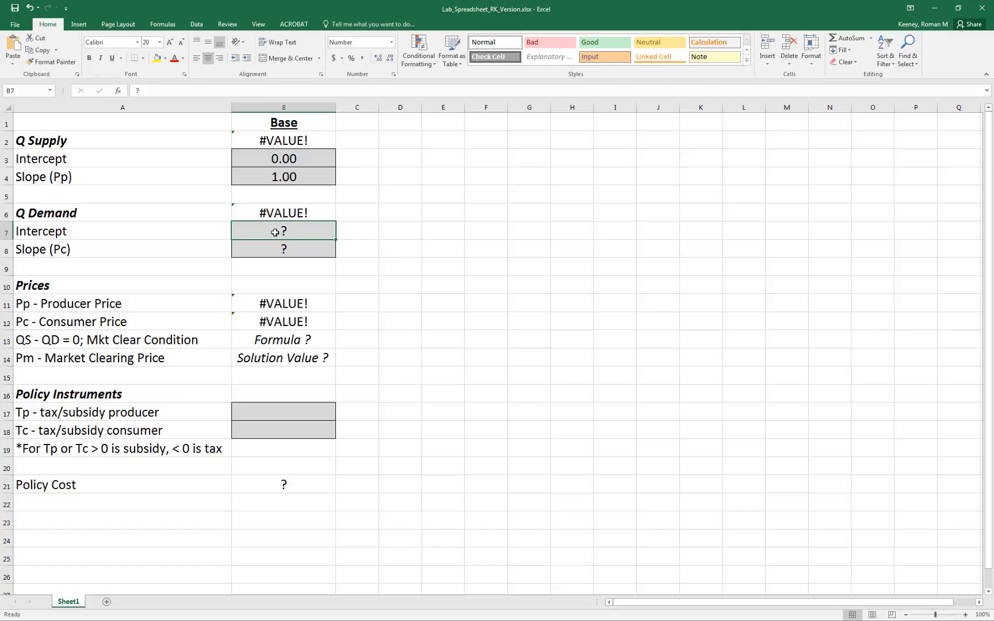
type("100")
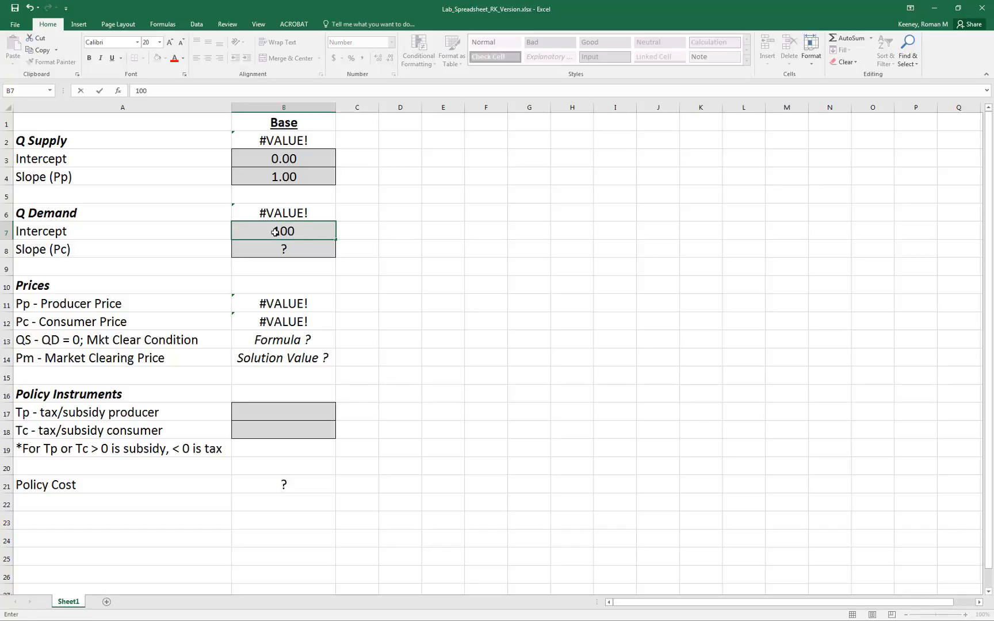
key("Return")
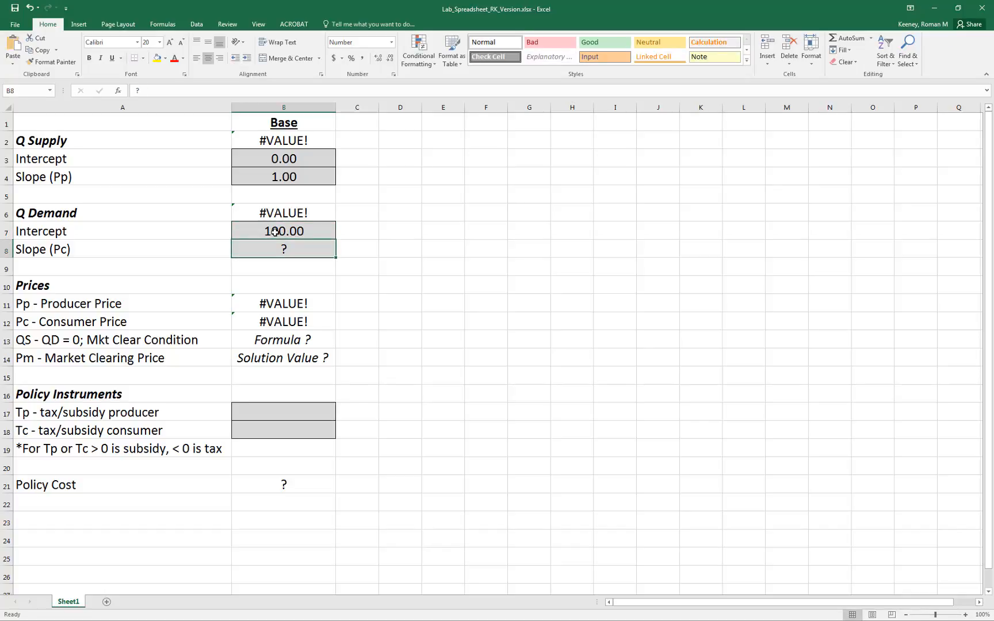
type("-1")
key("Return")
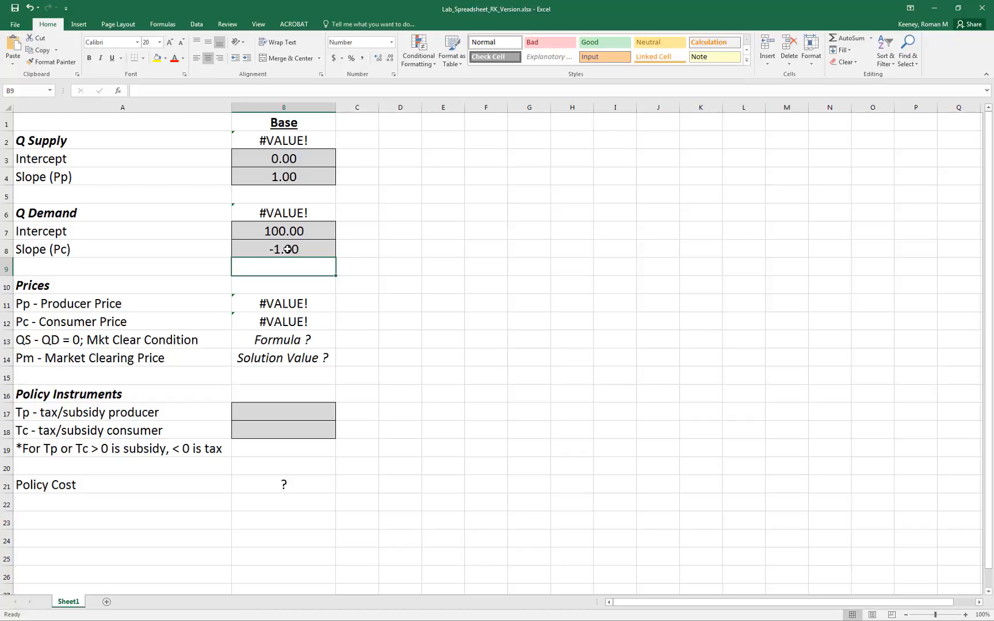
Examine which cells the Q Demand and Q Supply formulas refer to, leaving both formulas as they are.
double_click(295, 215)
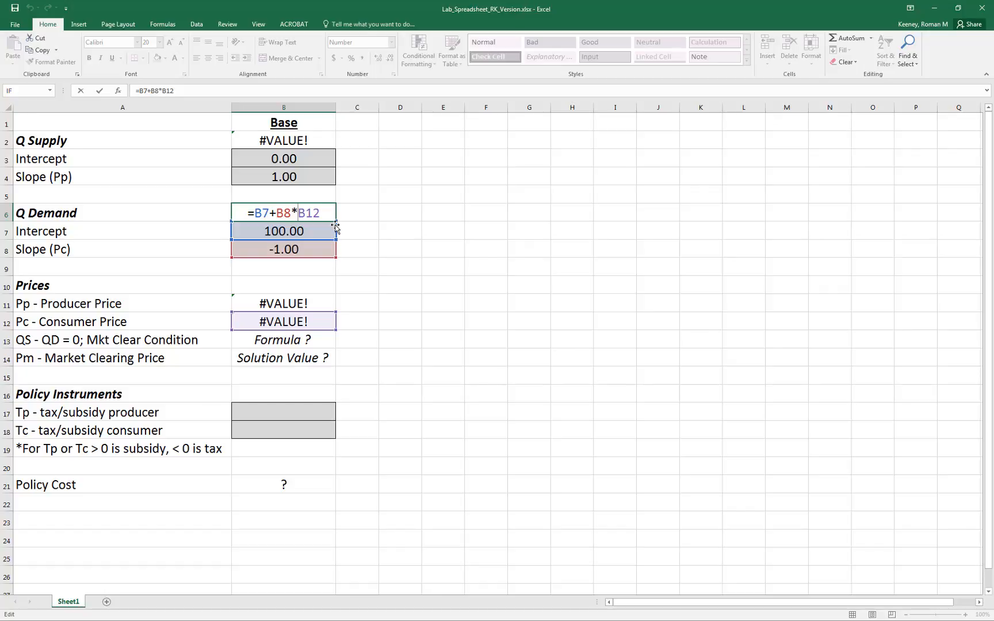
key("Escape")
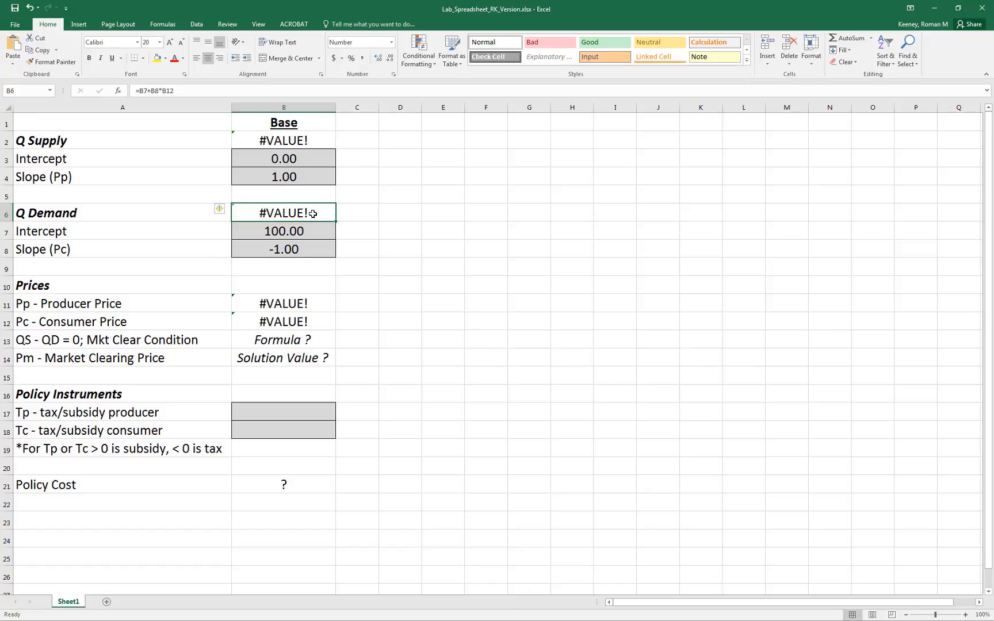
left_click(282, 145)
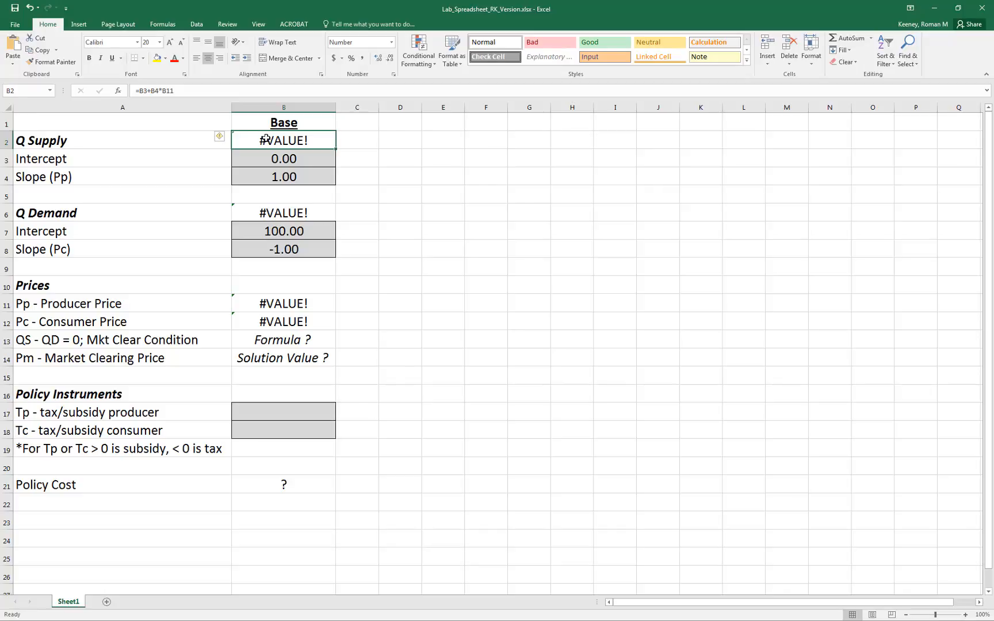
double_click(267, 139)
double_click(272, 213)
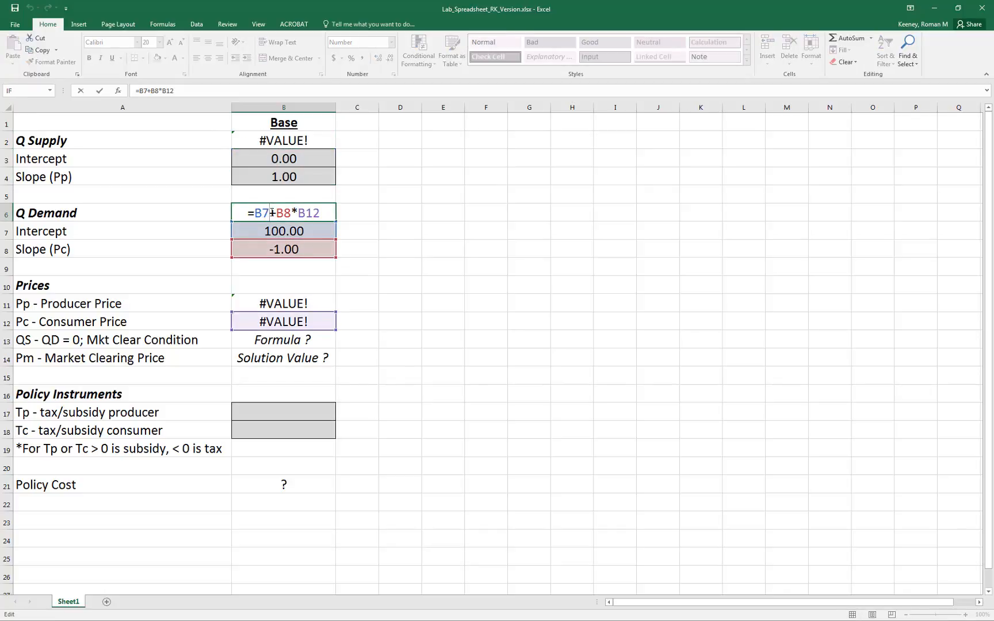
left_click(401, 268)
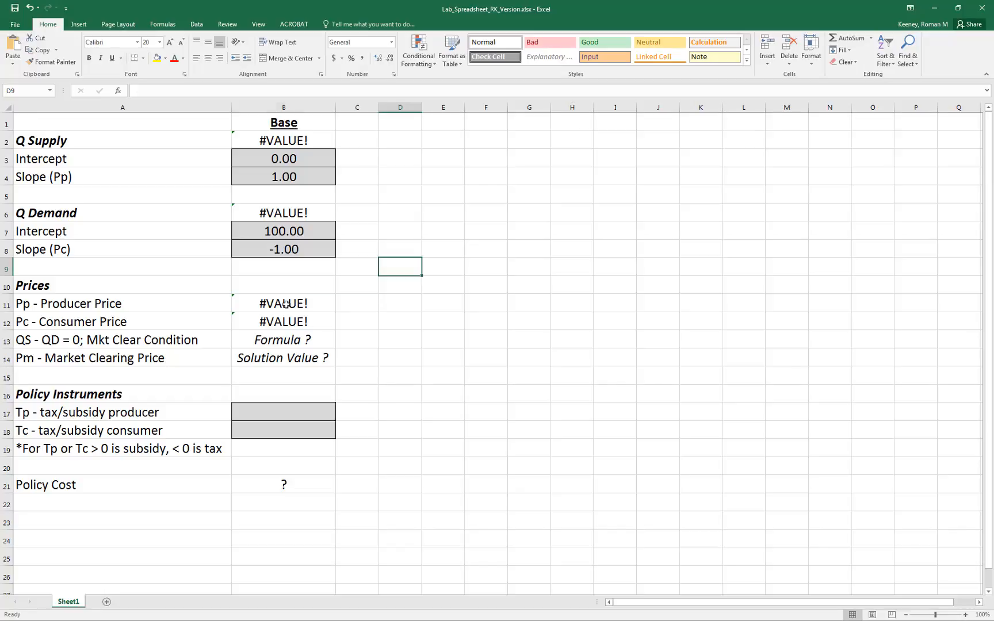
Examine how the producer price and consumer price formulas use the tax/subsidy cells and the market clearing price.
double_click(286, 304)
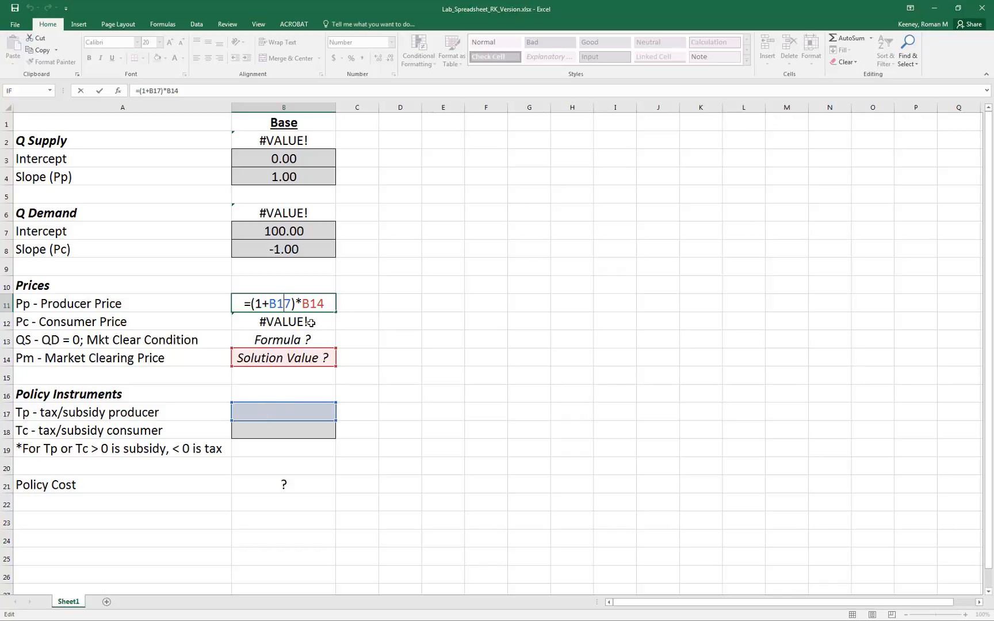
key("ctrl+Return")
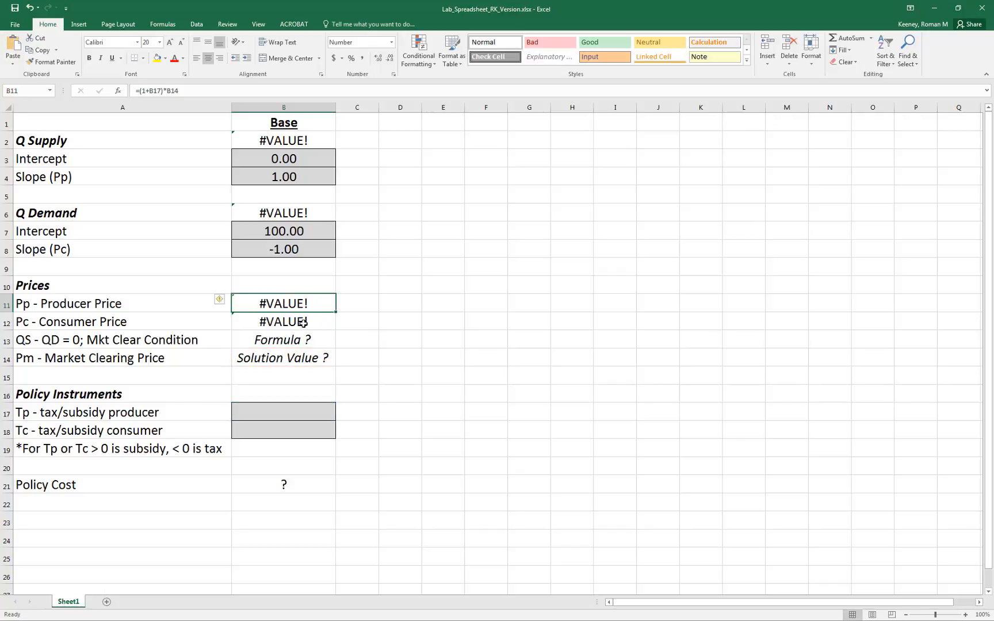
double_click(304, 323)
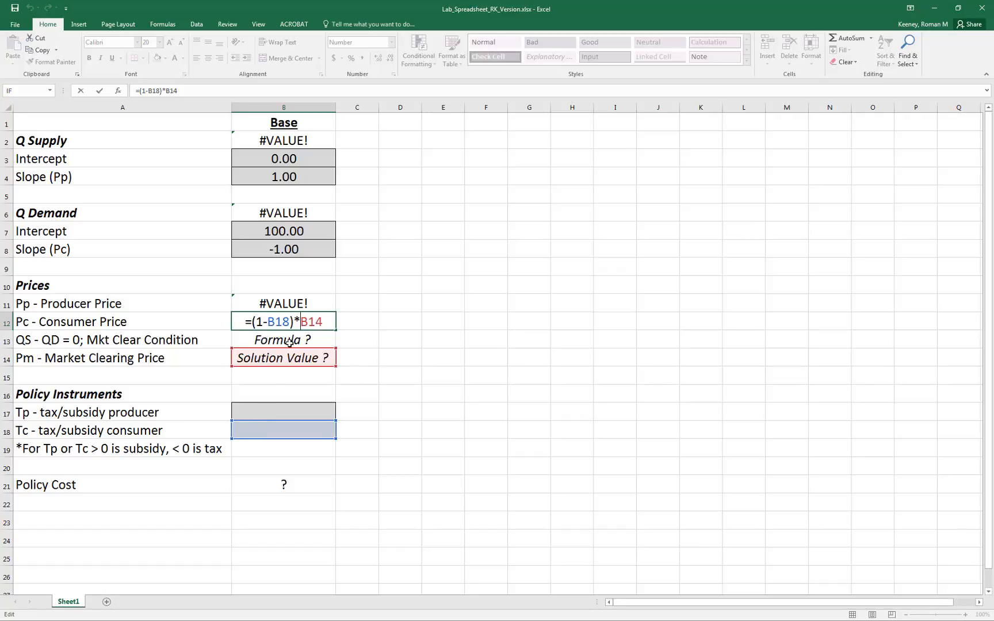
key("Escape")
left_click(276, 305)
double_click(275, 305)
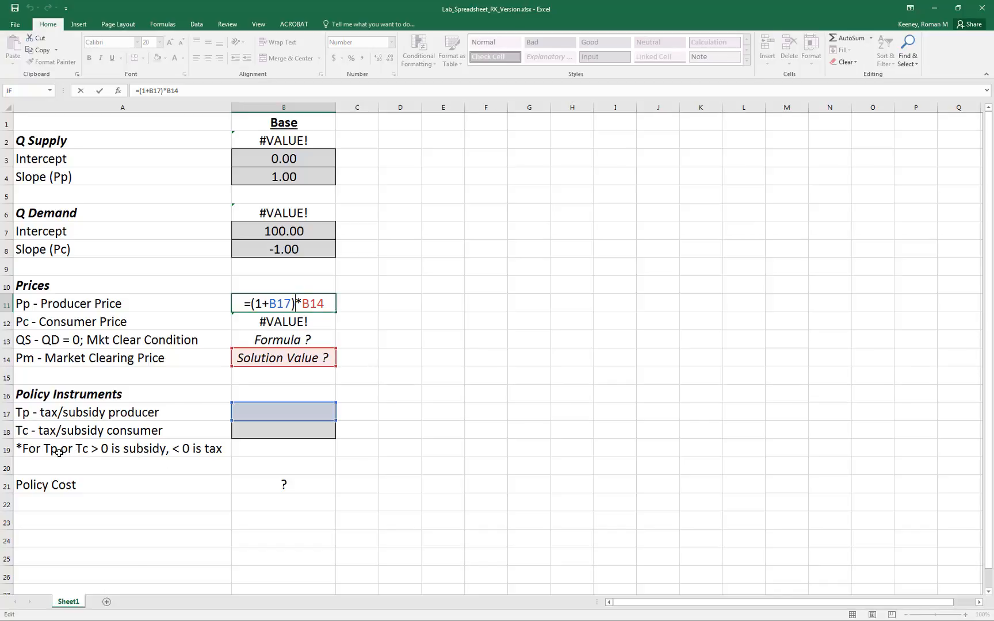
key("ctrl+Return")
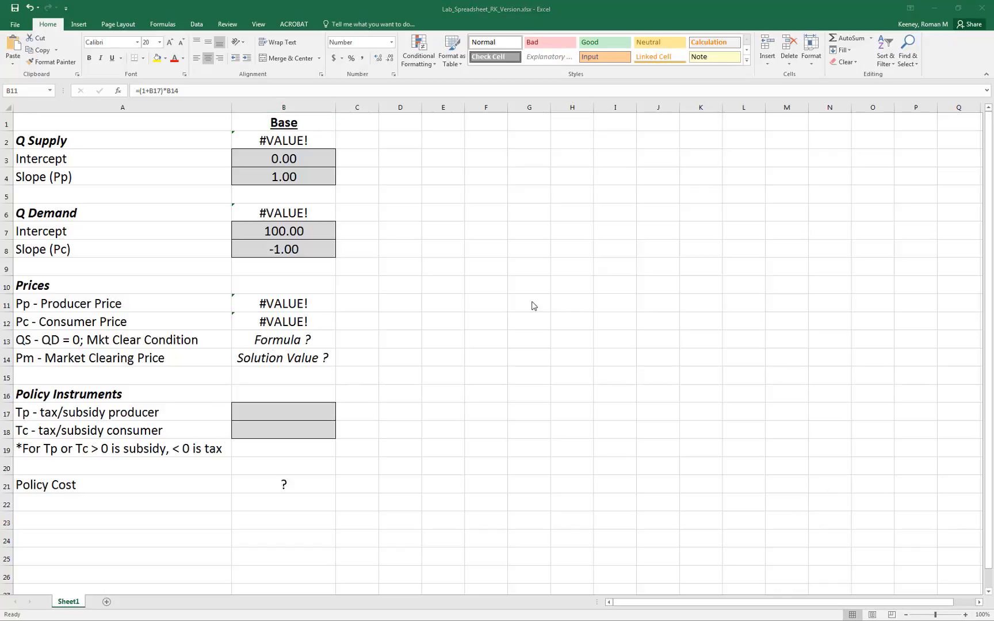
Enter the market clearing condition in B13 as Q Supply minus Q Demand, =B2-B6.
left_click(271, 342)
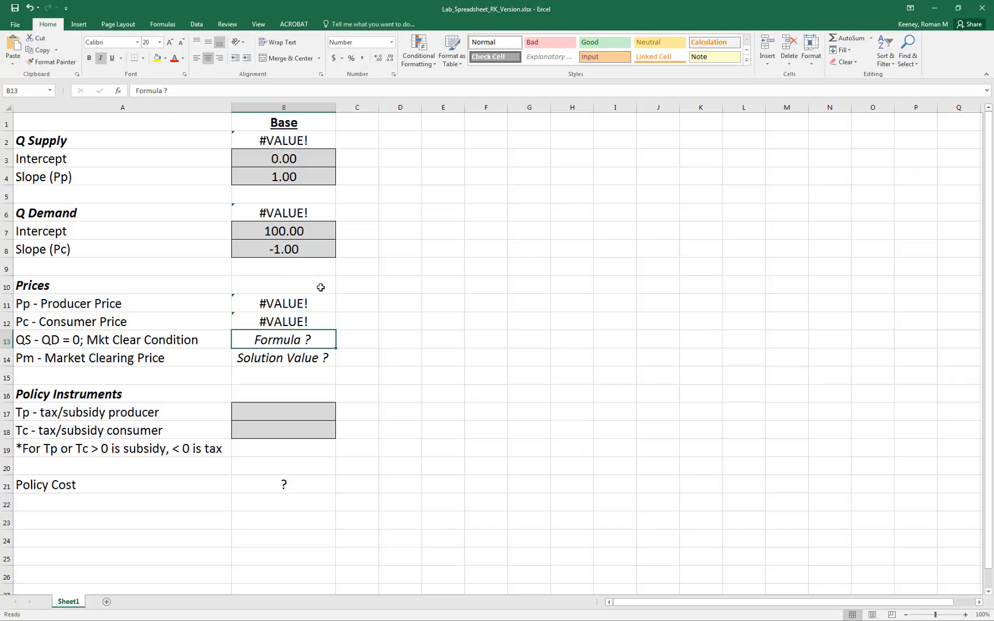
type("=")
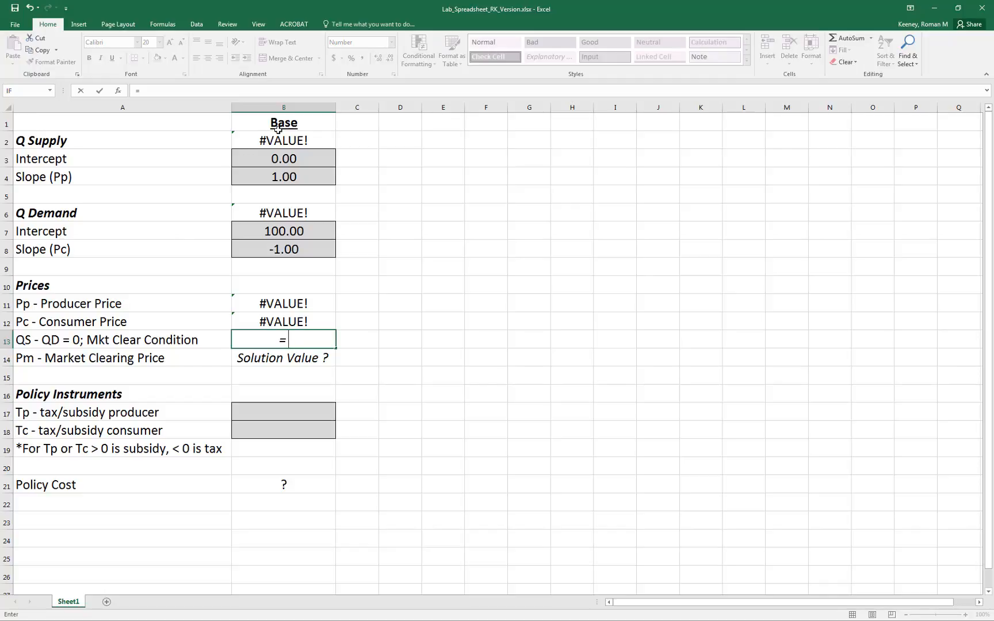
left_click(274, 141)
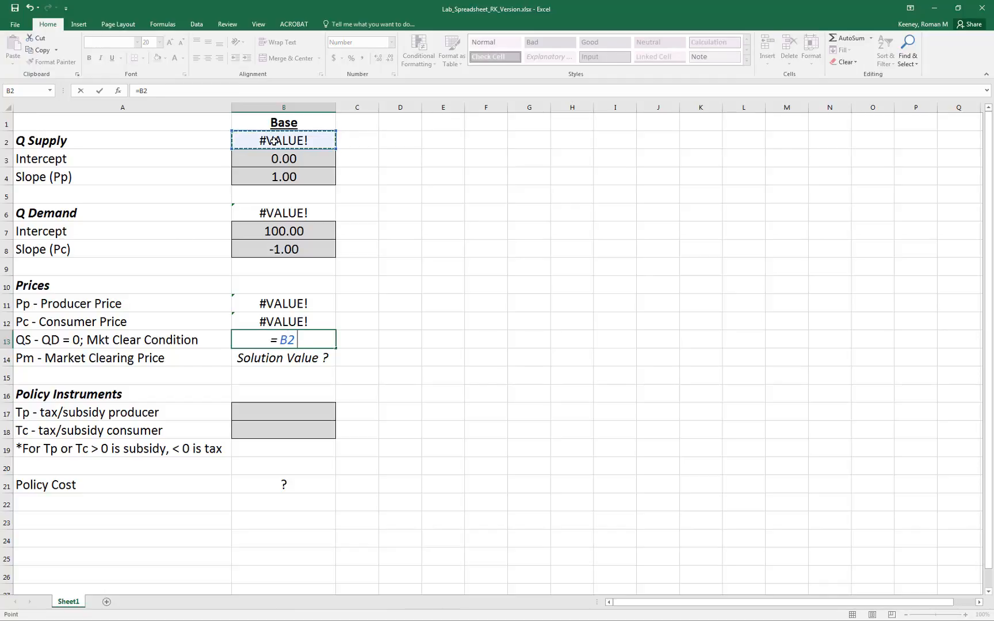
type("-")
left_click(278, 214)
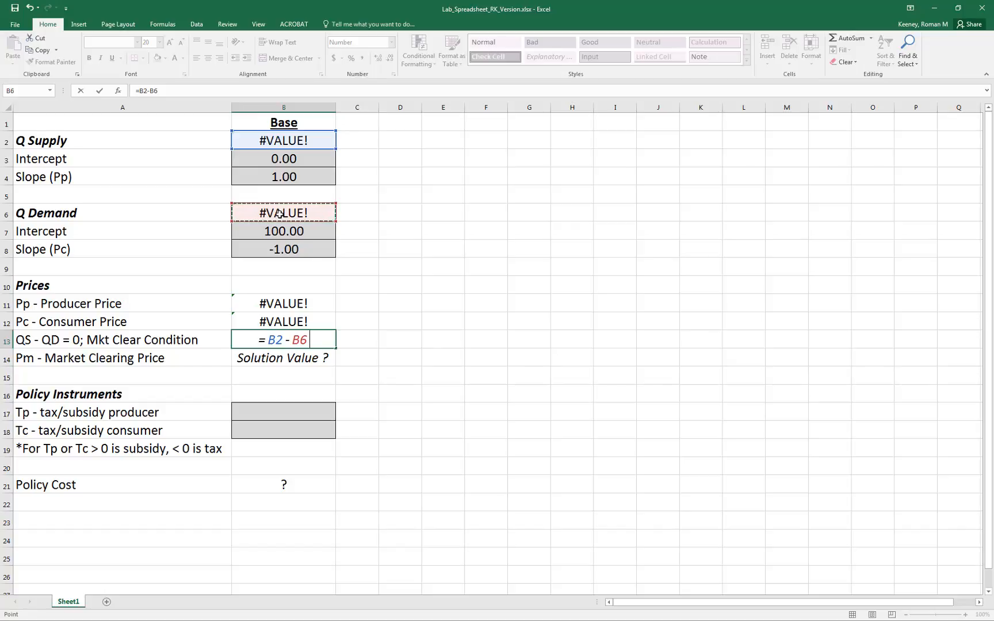
key("Return")
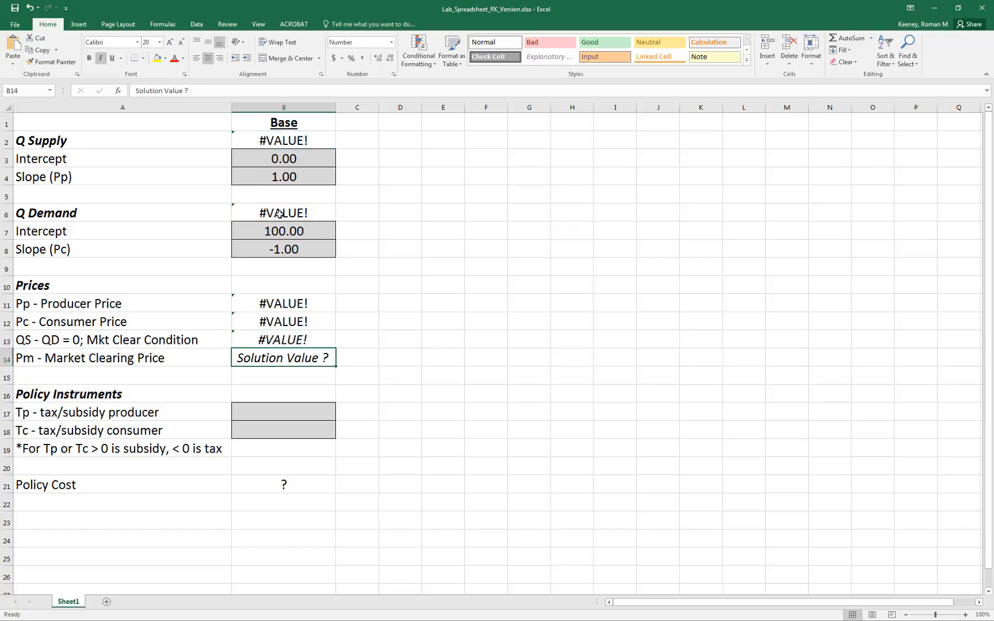
key("Up")
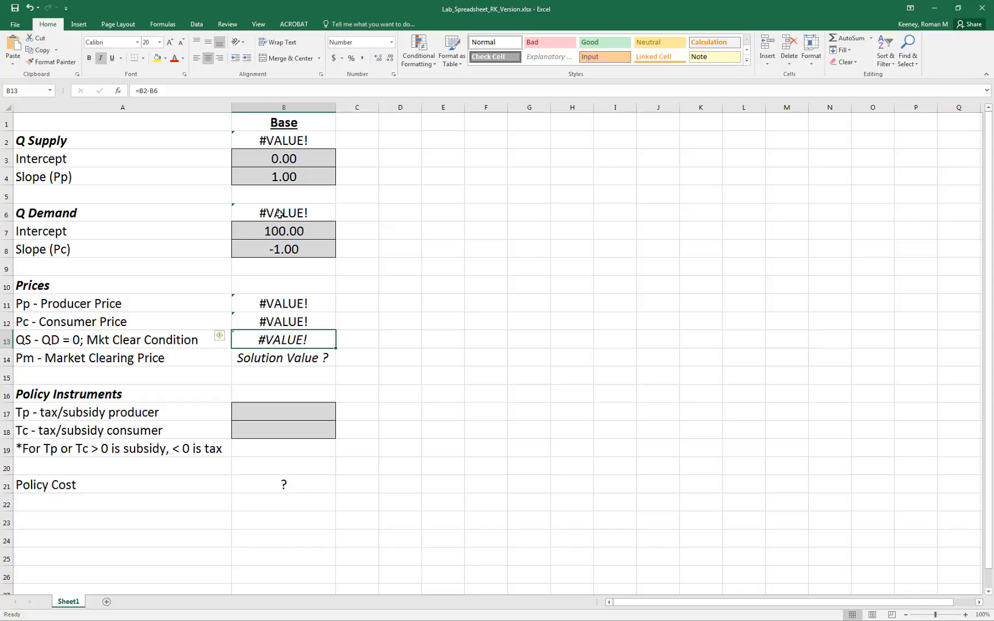
Try market clearing prices of 4 and 14 in cell B14.
key("Down")
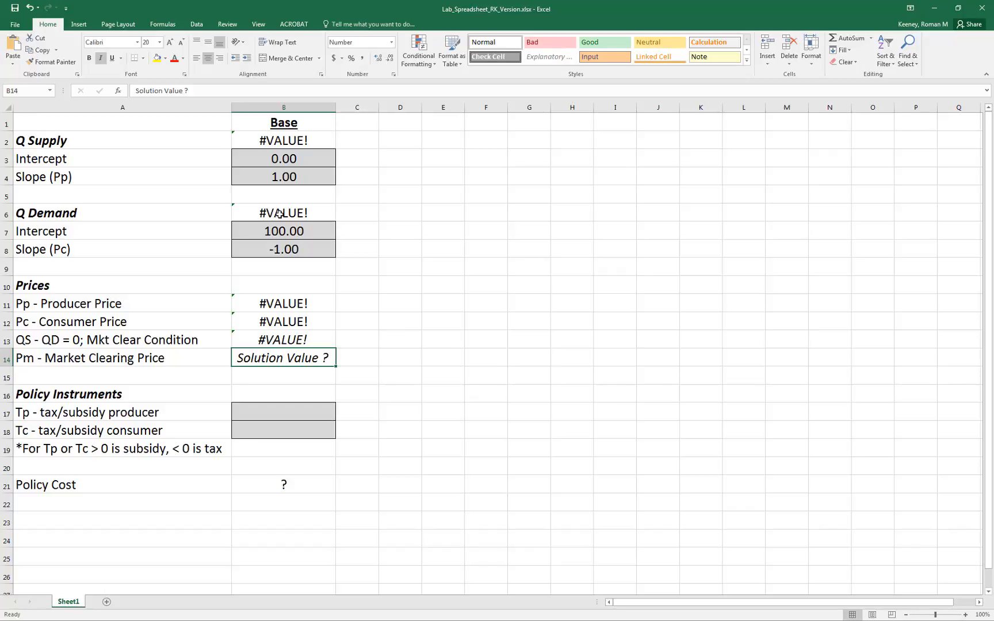
type("4")
key("Return")
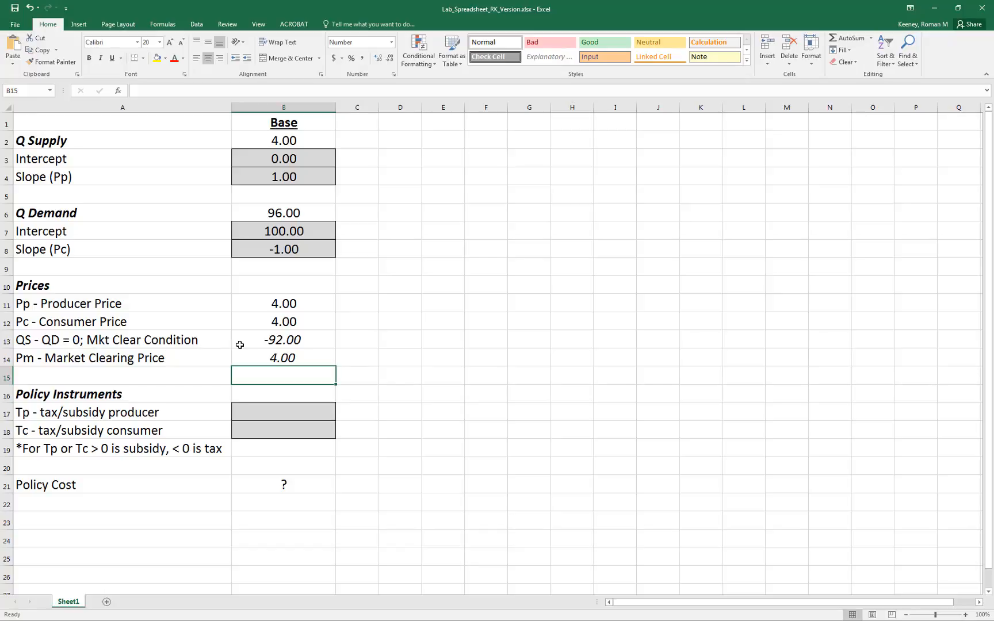
left_click(270, 362)
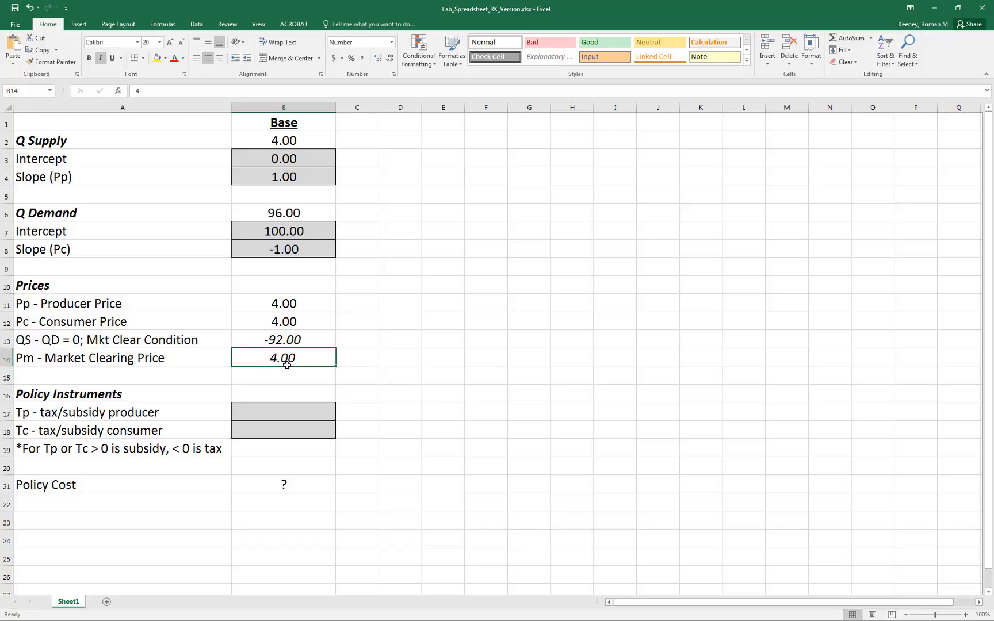
type("14")
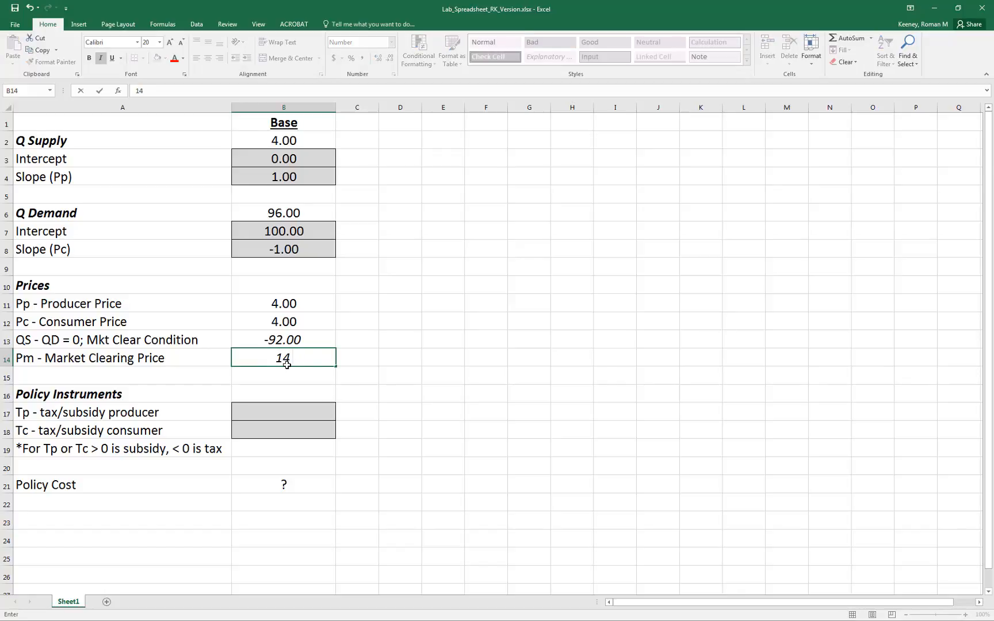
key("Return")
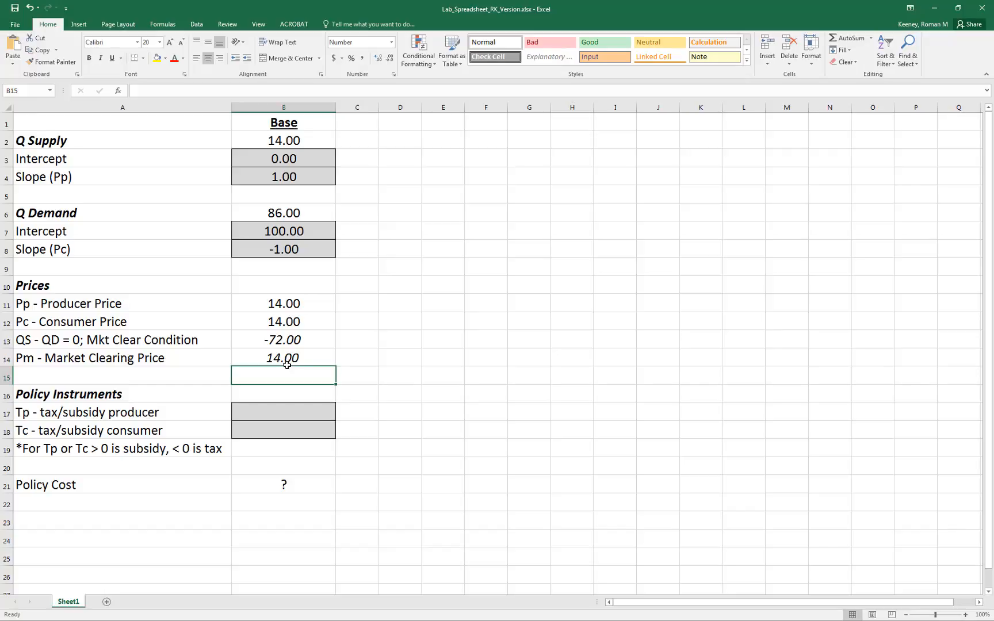
Set the market clearing price in B14 to 24.
left_click(286, 363)
type("24")
key("Return")
Start a Goal Seek with the market clearing condition in B13 as the set cell.
left_click(284, 357)
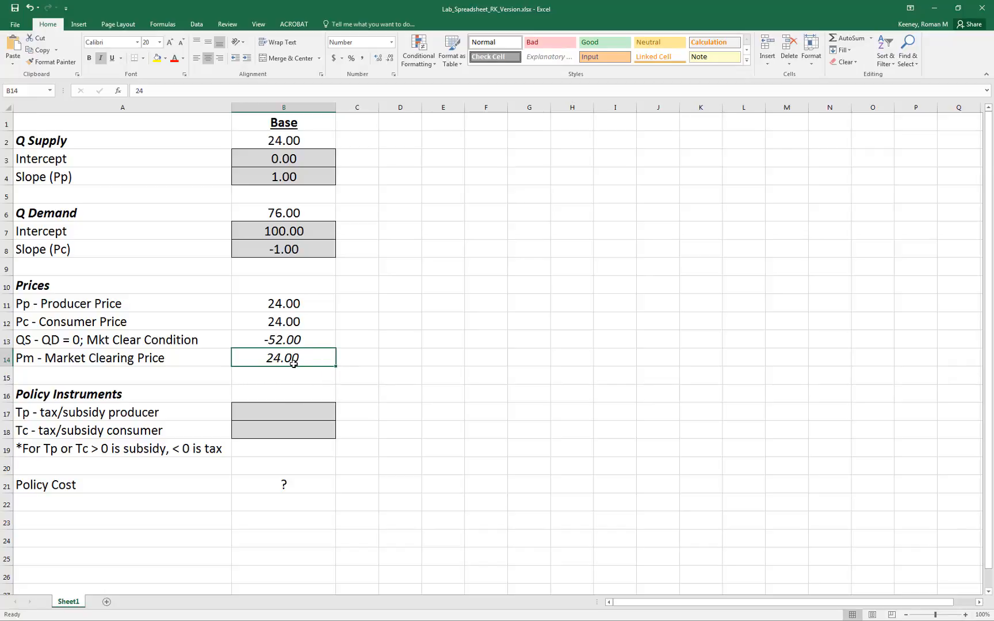
left_click(195, 24)
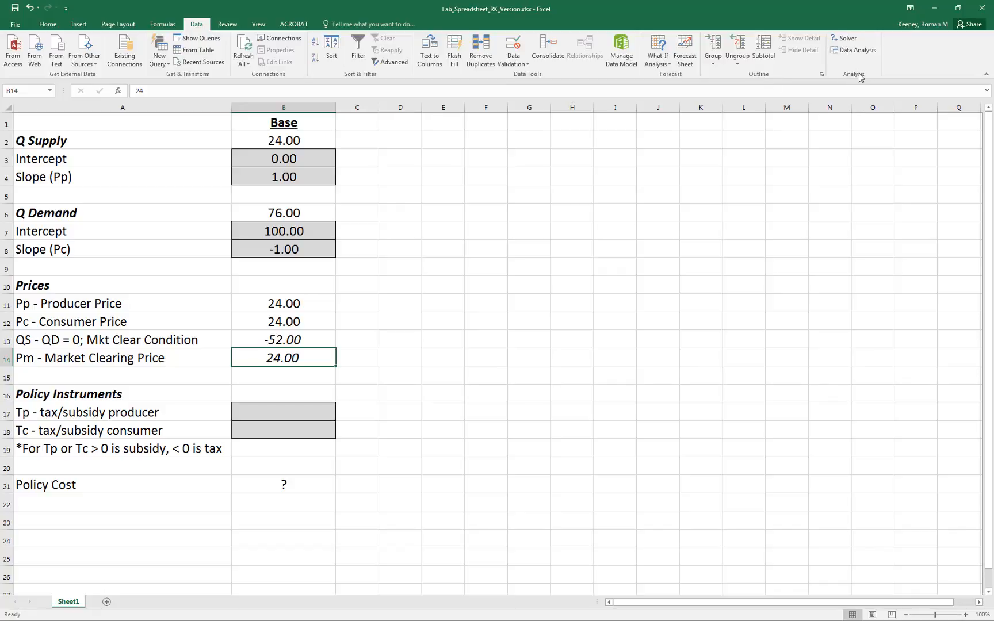
left_click(655, 64)
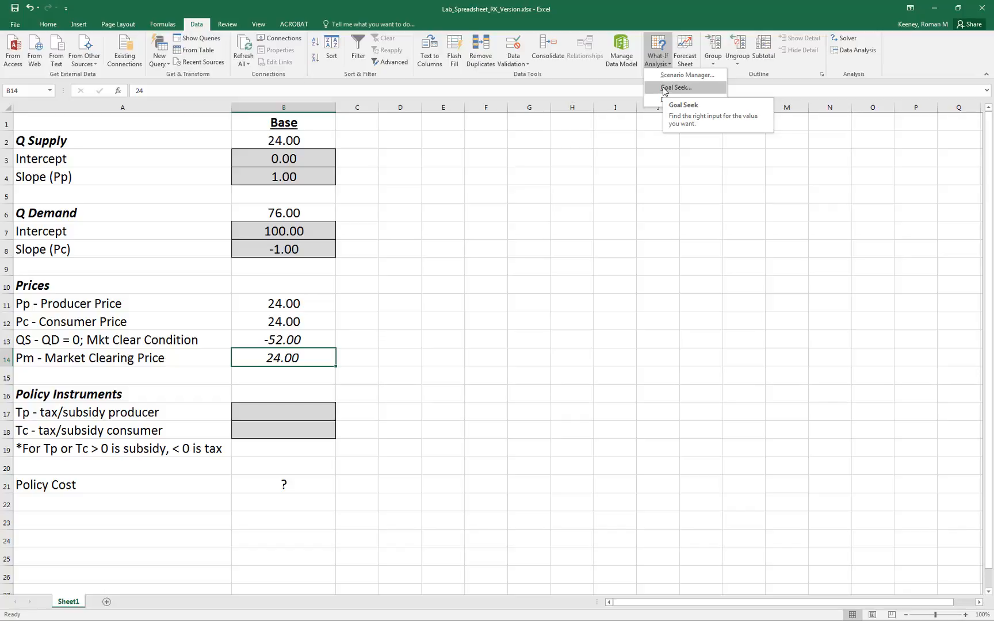
left_click(664, 87)
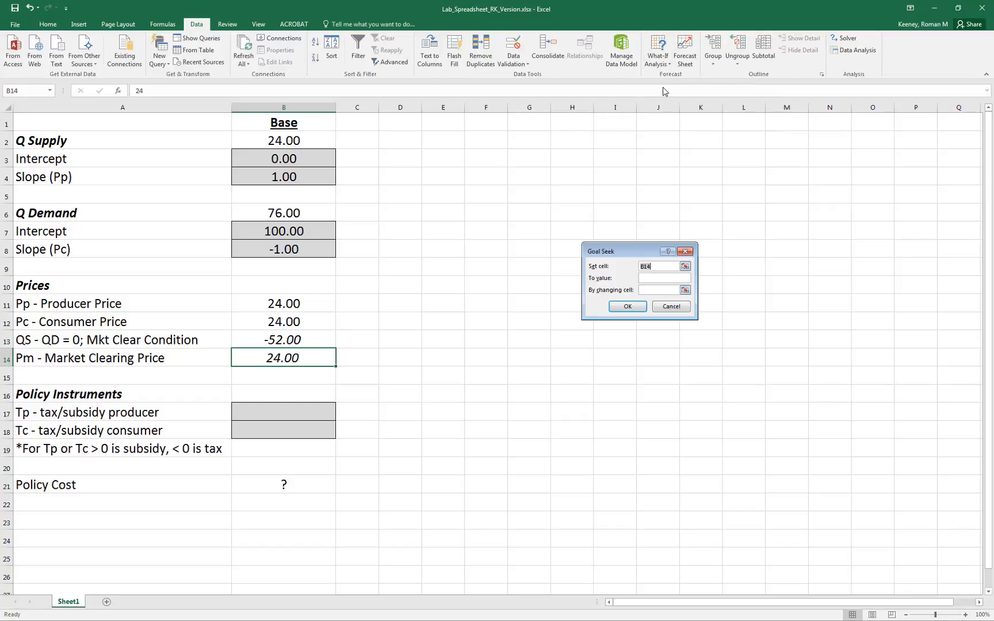
left_click_drag(594, 248, 381, 290)
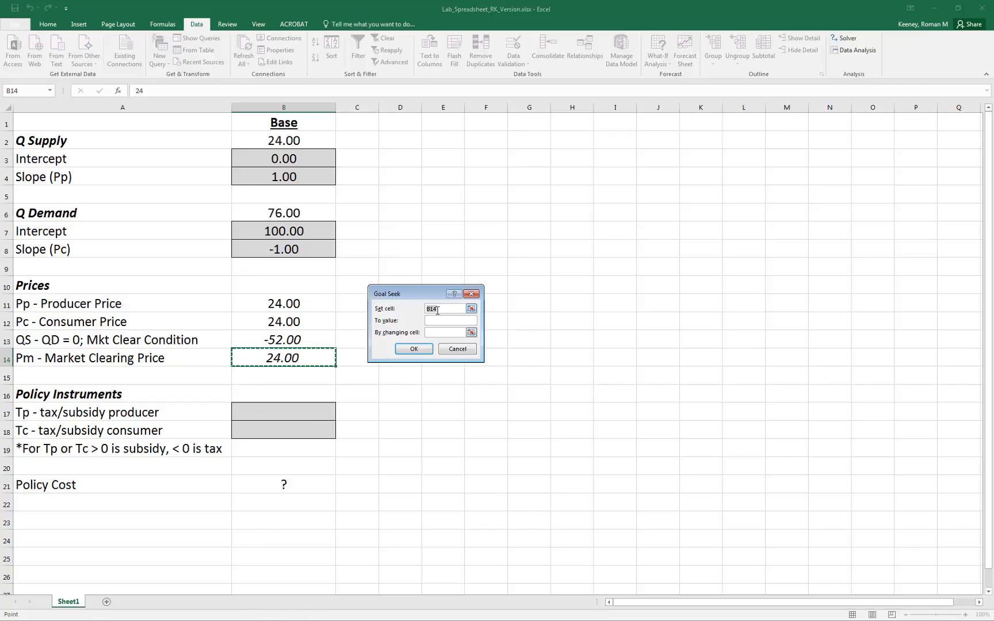
left_click(472, 309)
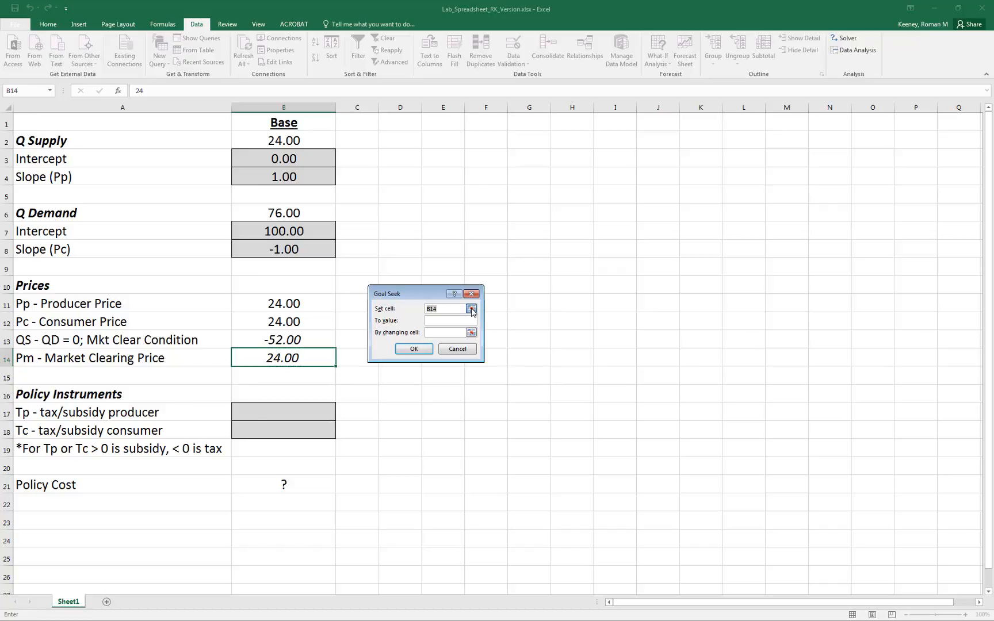
left_click(293, 340)
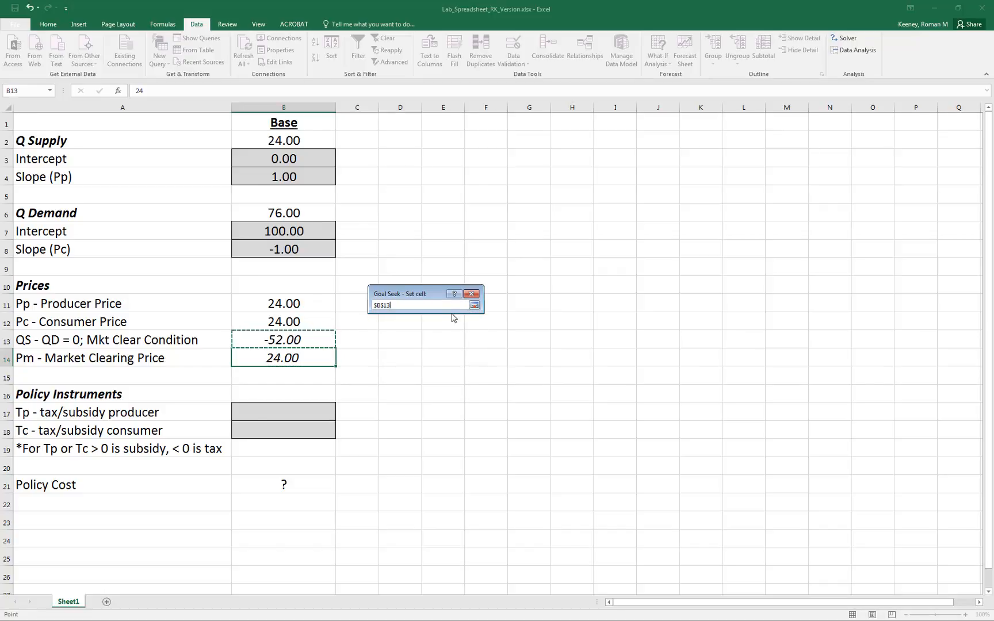
left_click(474, 305)
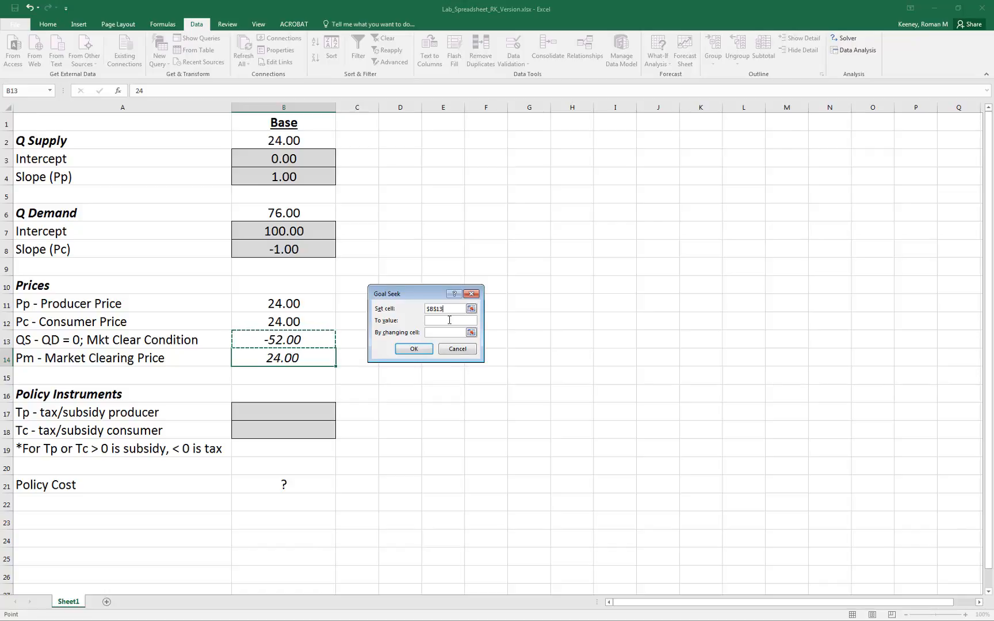
Seek a target value of 0 by changing the market clearing price in B14, and keep the solution.
left_click(449, 320)
type("0")
left_click(471, 332)
left_click(288, 362)
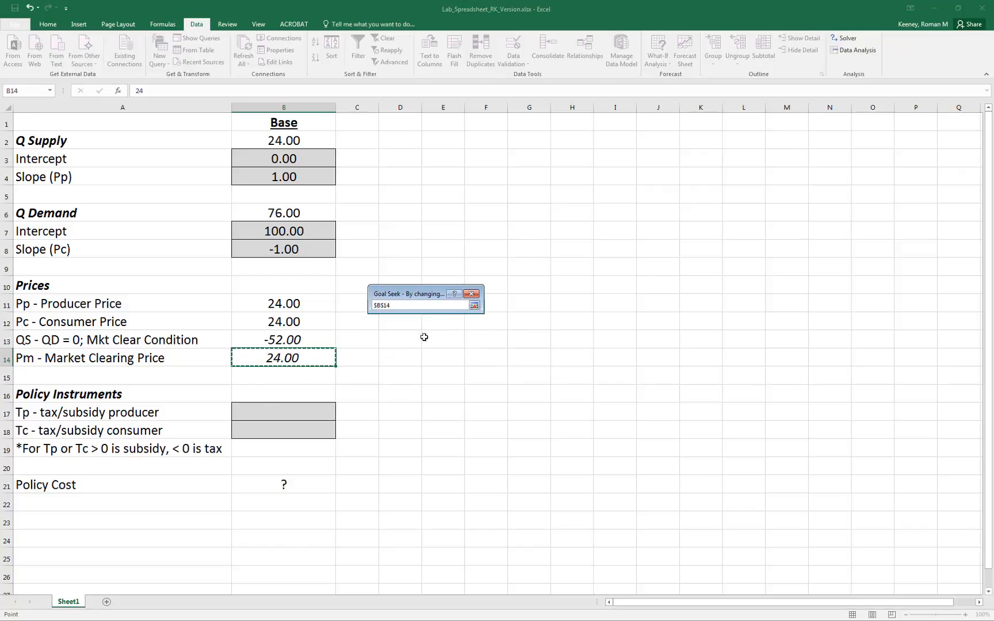
left_click(474, 306)
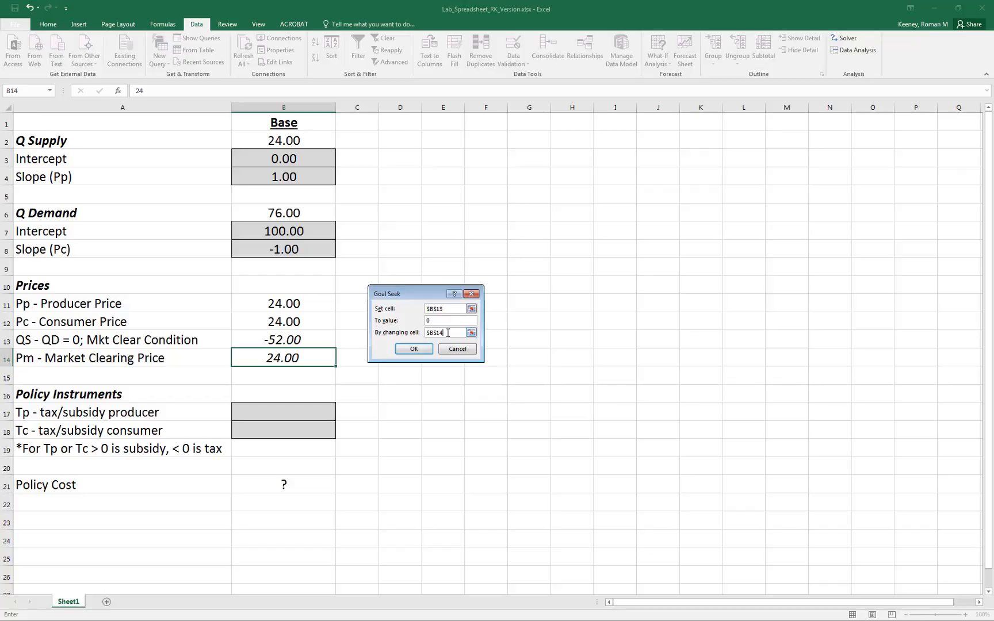
left_click(419, 350)
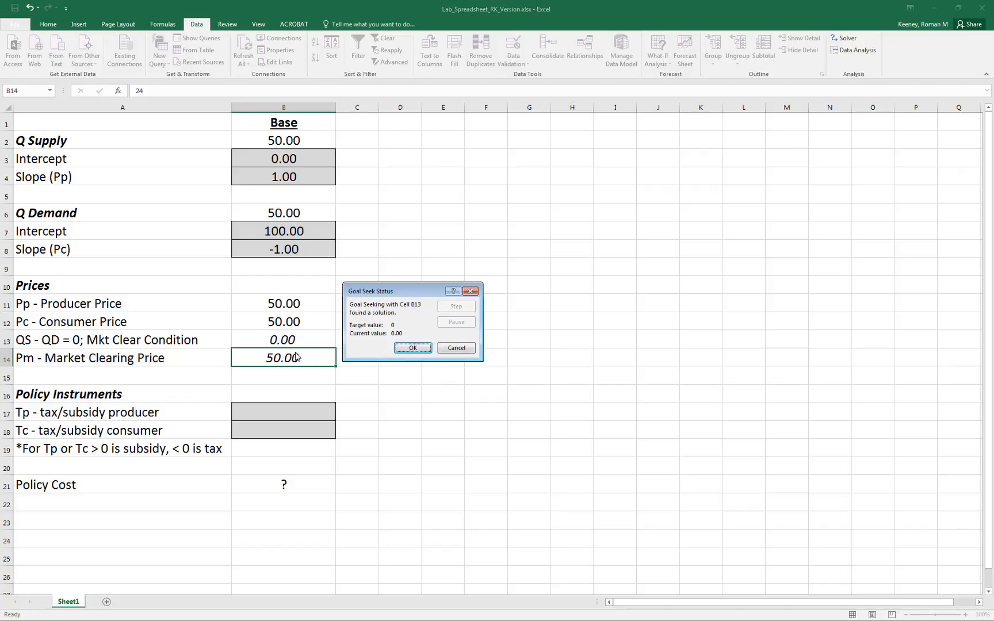
left_click(408, 350)
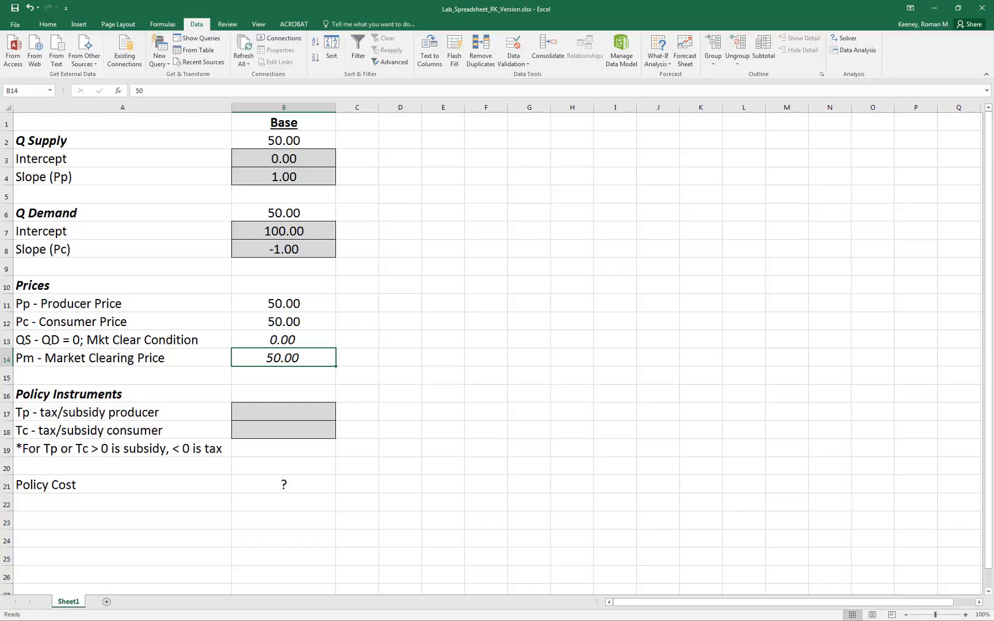
Switch to Lab2_Notes.pptx in PowerPoint and show the "Basics of market equilibrium" slide in Reading View.
key("alt+Tab")
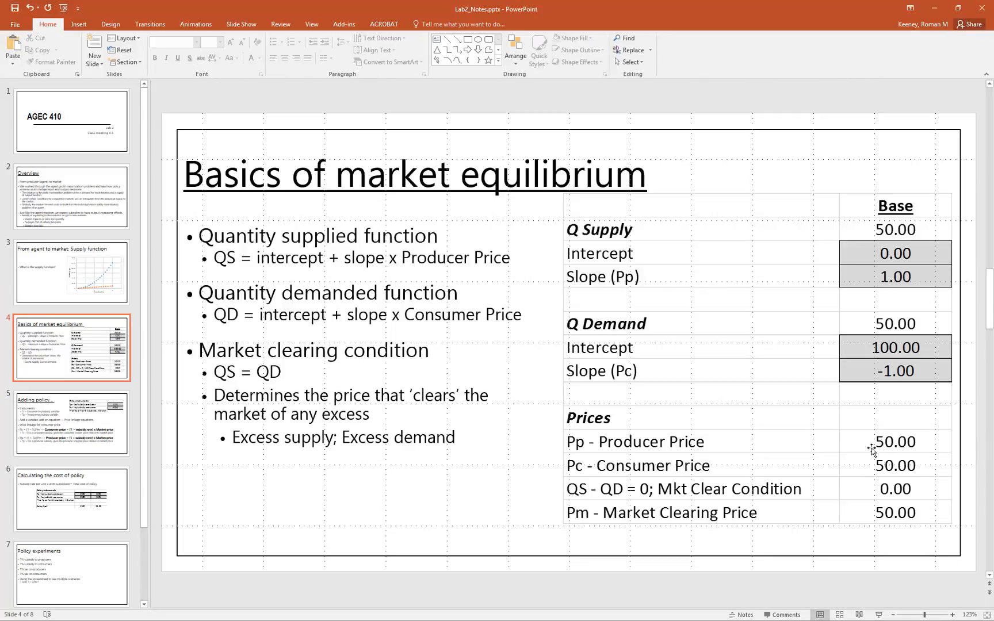
left_click(860, 614)
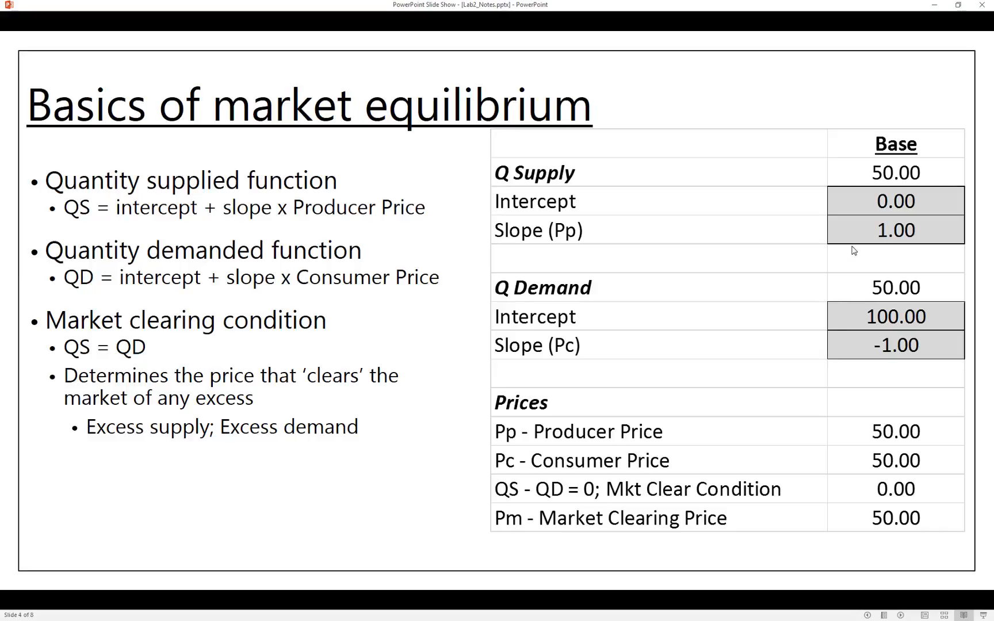
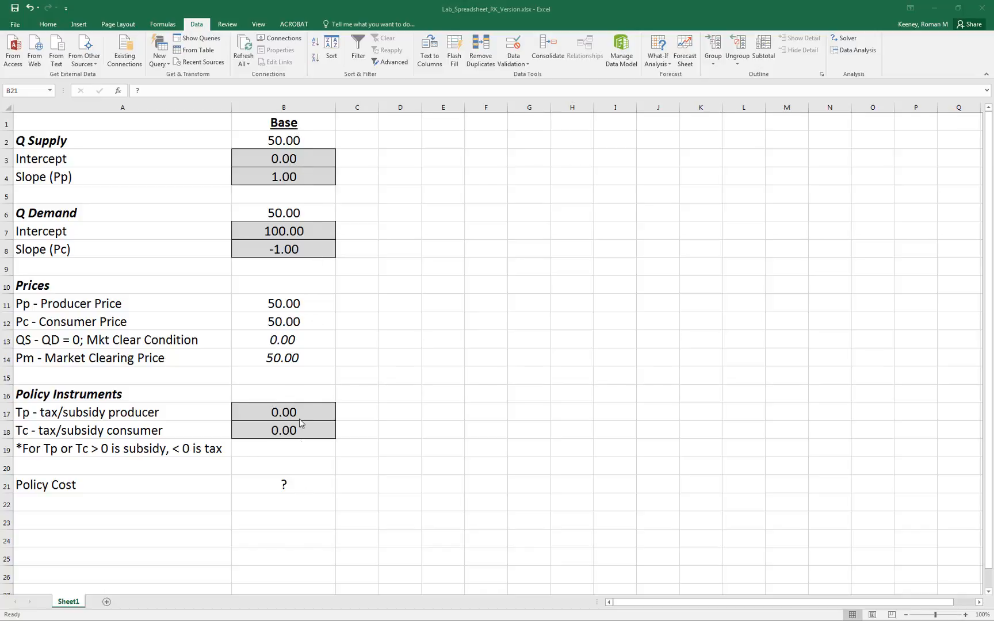
Copy the Base column cells B1:B21 into column C, starting at C1.
left_click(308, 127)
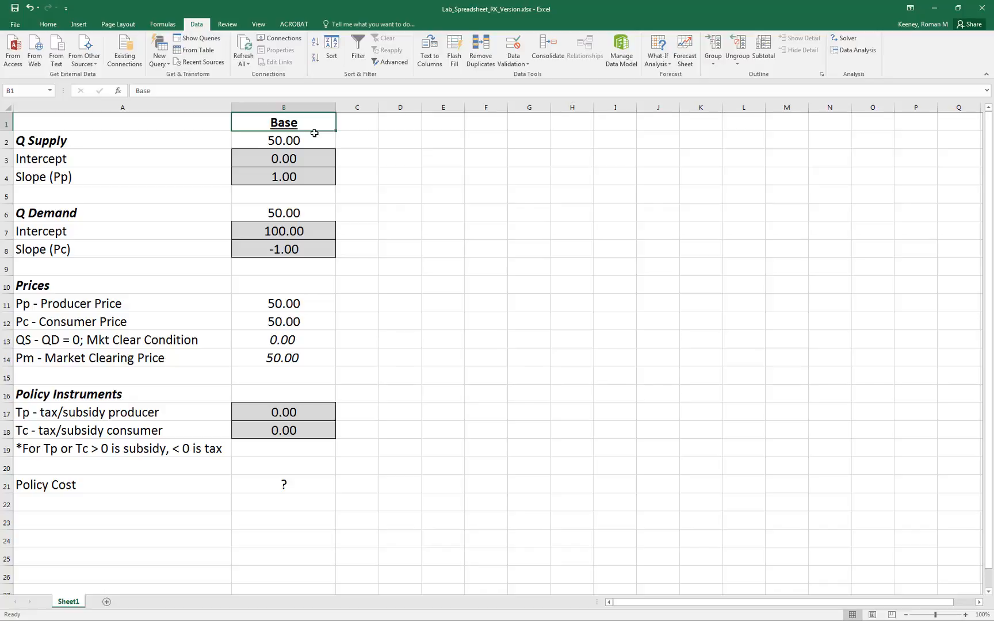
key("shift+Down")
key("shift+Down")
key("shift+Down")
key("shift+Down")
key("shift+Down")
key("shift+Down")
key("shift+Down")
key("shift+Down")
key("shift+Down")
key("shift+Down")
key("shift+Down")
key("shift+Down")
key("shift+Down")
key("shift+Down")
key("shift+Down")
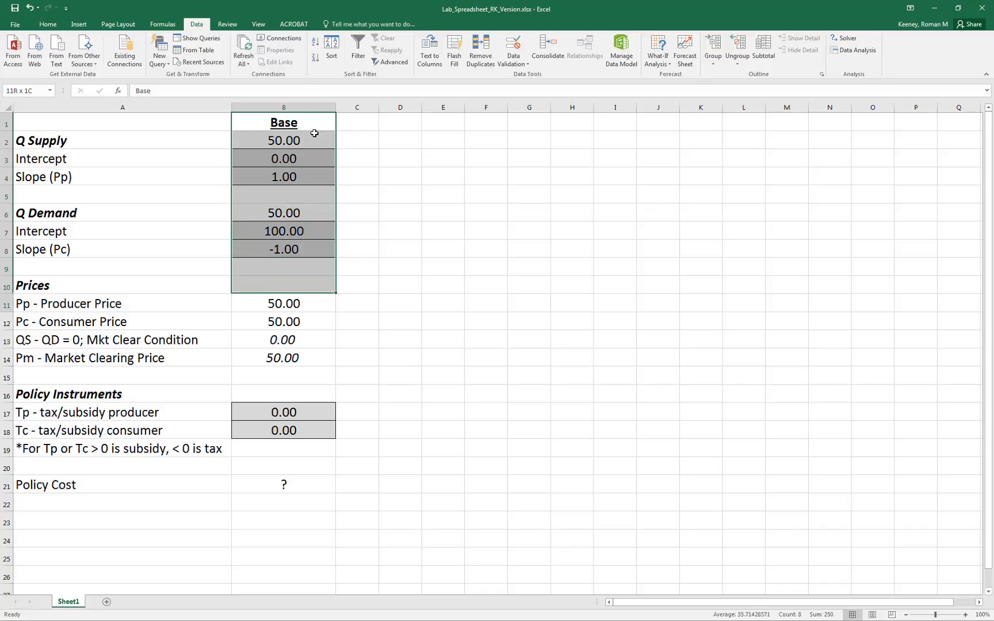
key("shift+Down")
key("shift+Down")
key("shift+Down")
key("shift+Down")
key("shift+Down")
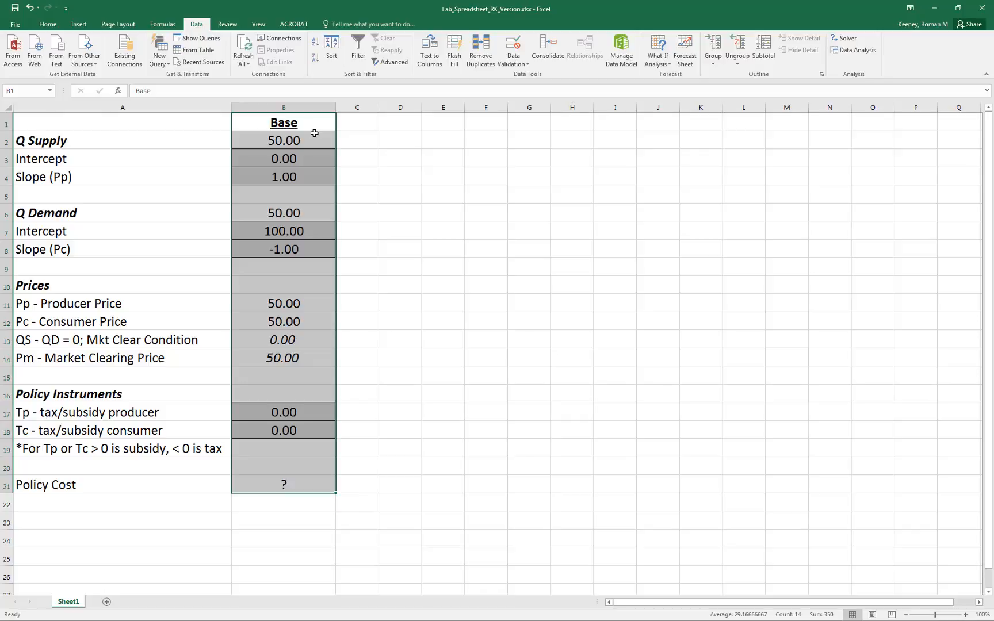
key("ctrl+c")
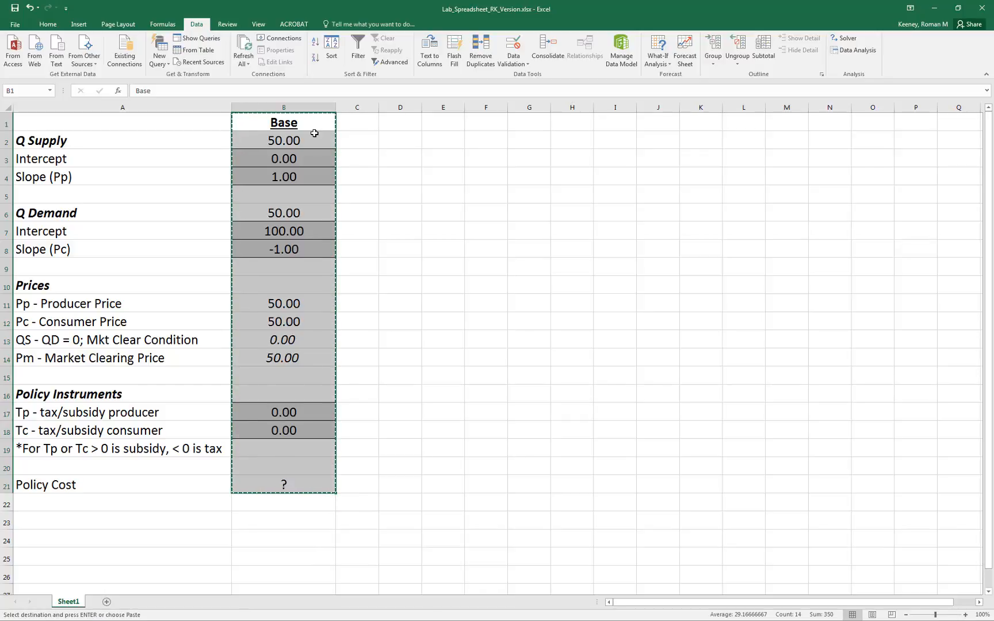
key("Right")
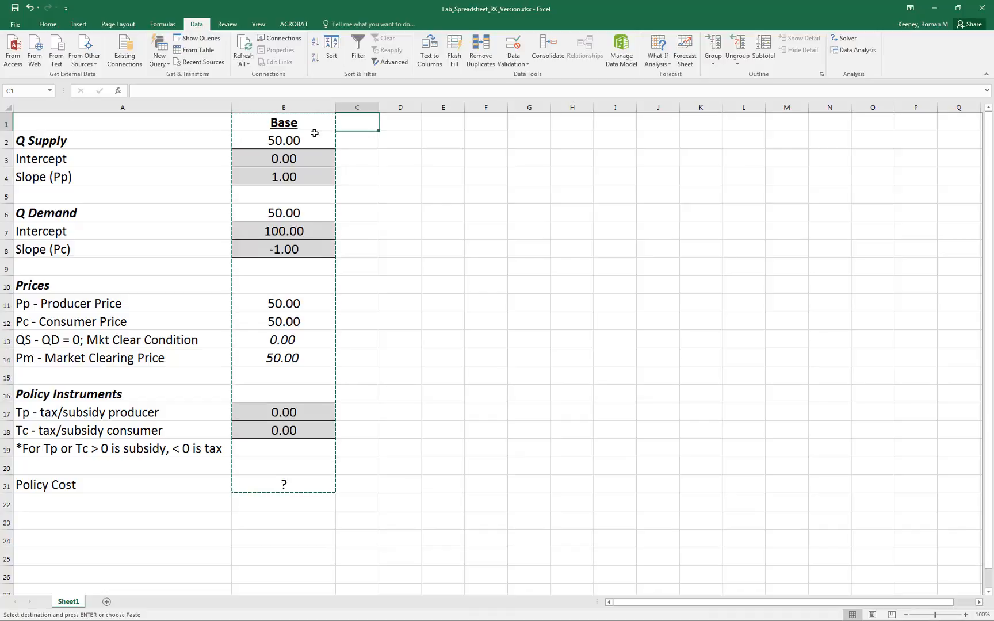
key("ctrl+v")
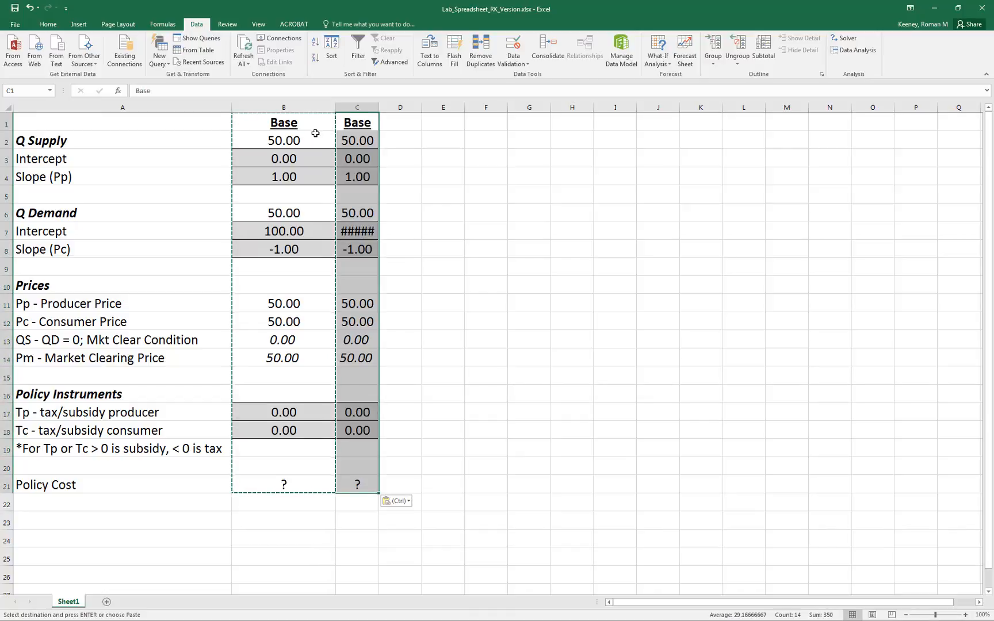
Widen column C to roughly the width of the Base column.
double_click(378, 108)
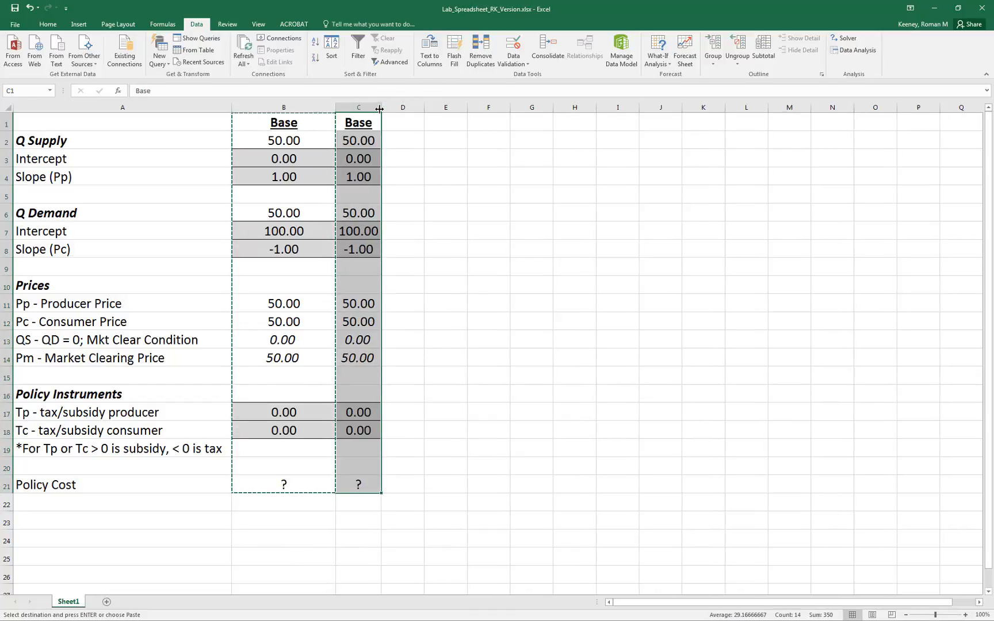
left_click_drag(379, 109, 432, 110)
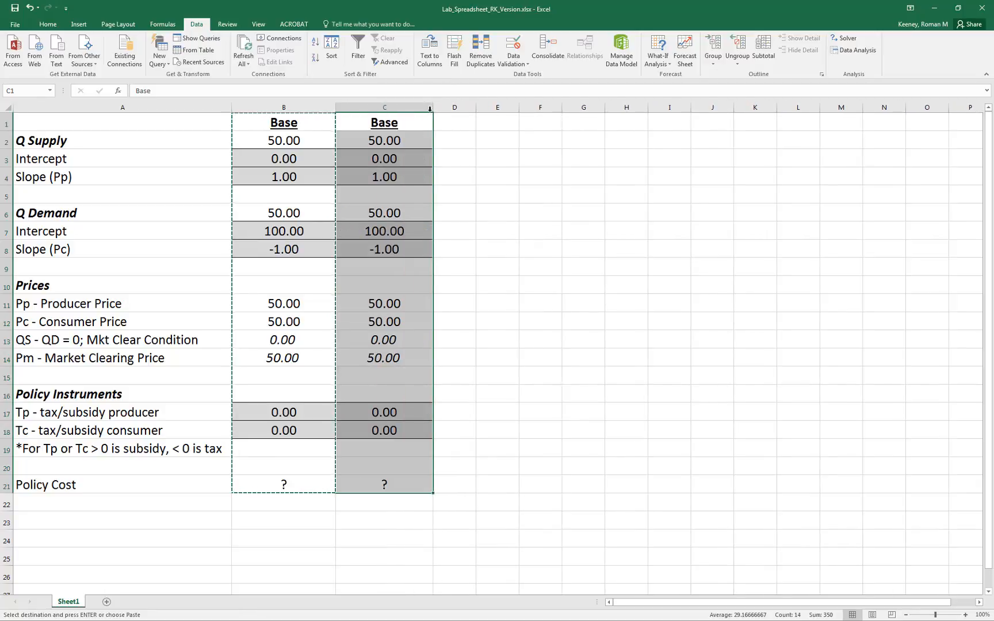
left_click(399, 123)
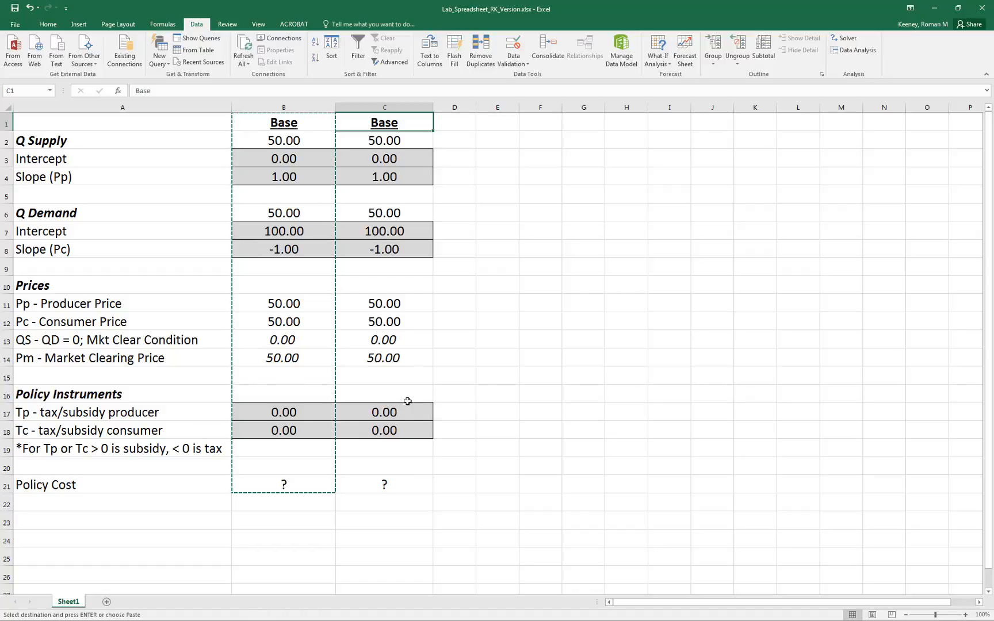
Inspect the copied demand slope in C8 and the cell references in the quantity demanded formula in C6.
left_click(397, 250)
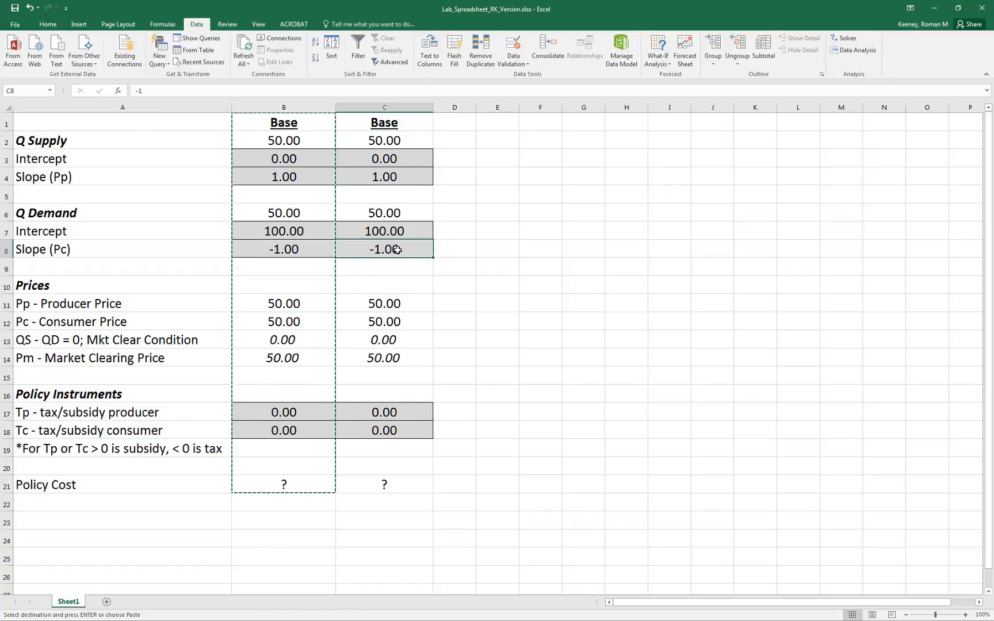
double_click(397, 250)
key("Escape")
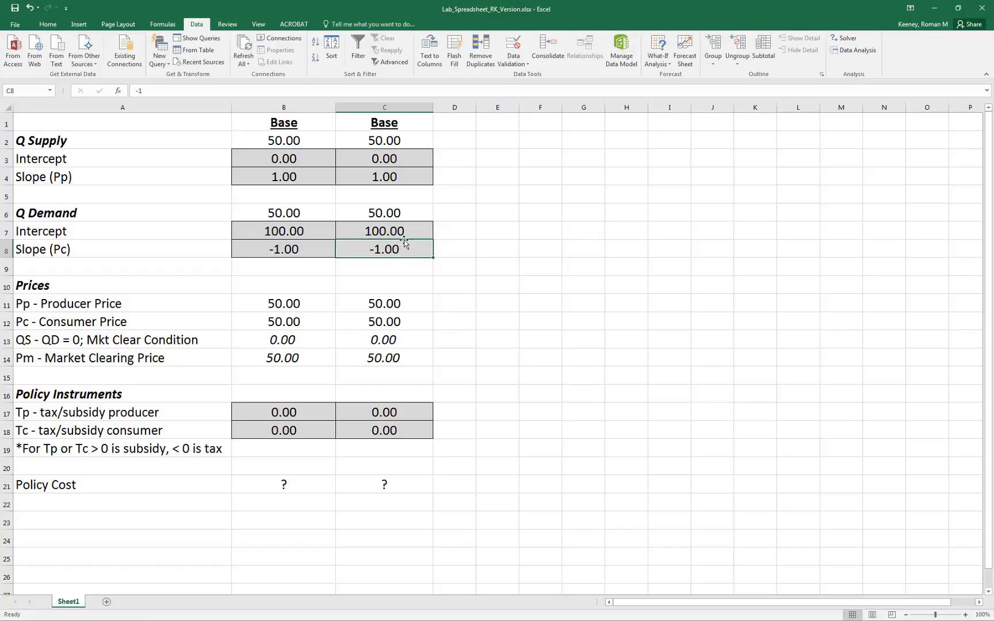
double_click(399, 213)
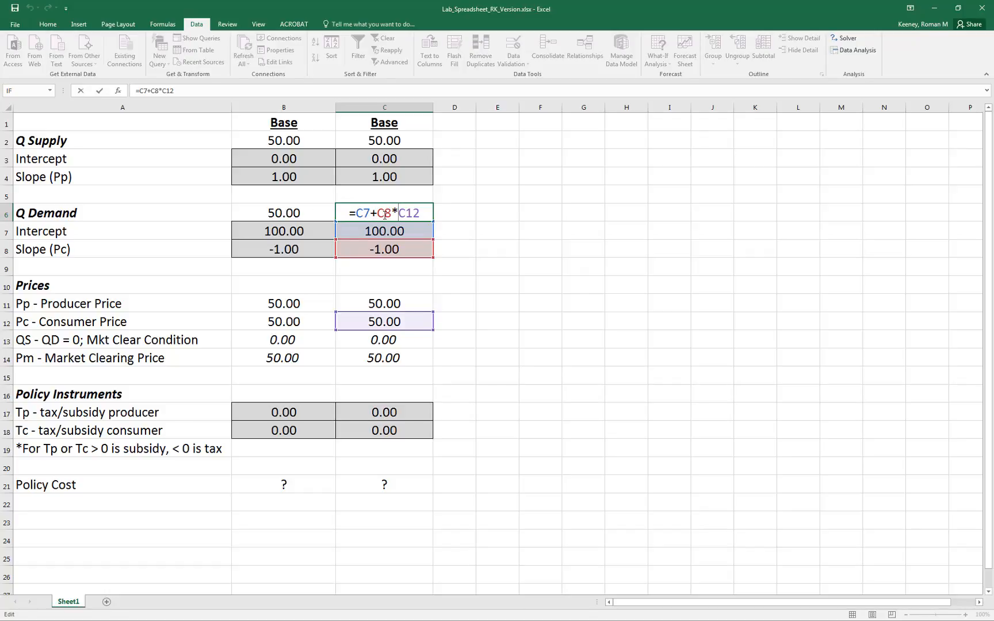
key("ctrl+Return")
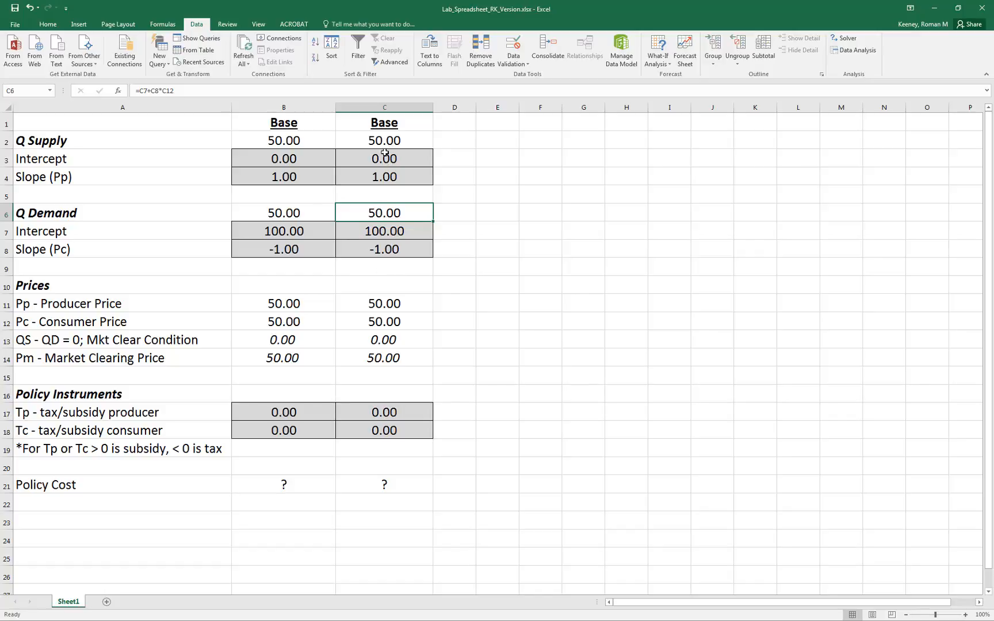
Rename the column C heading in C1 to "Counterfactual".
left_click(387, 126)
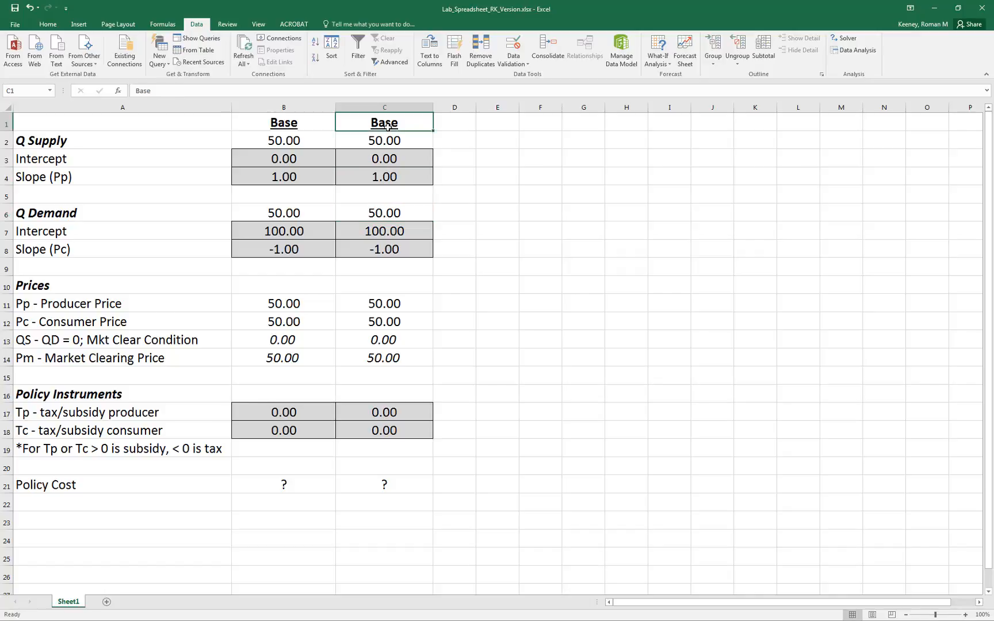
type("Counterfact")
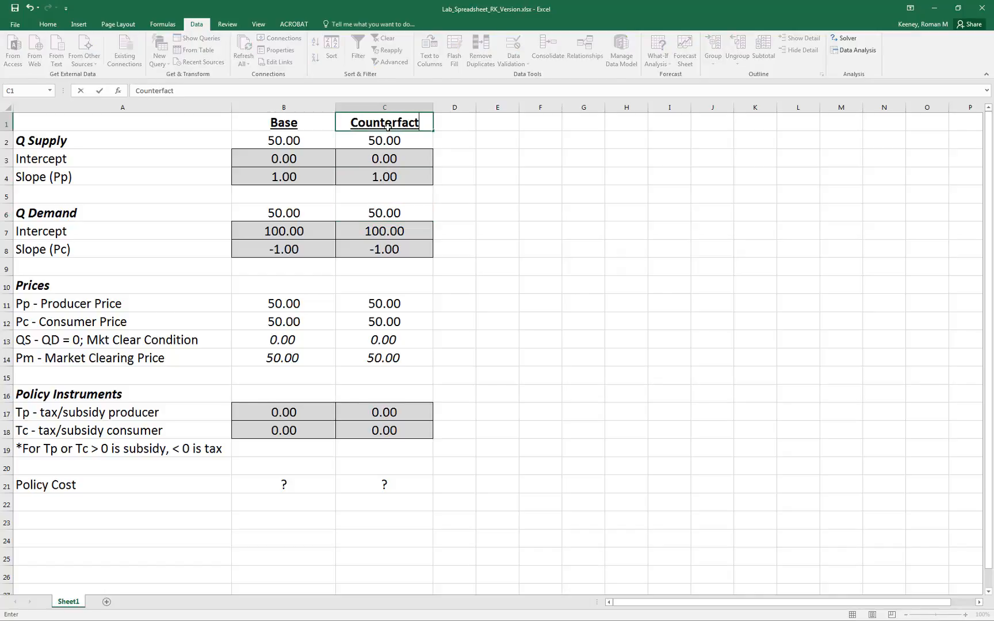
type("ual")
key("Return")
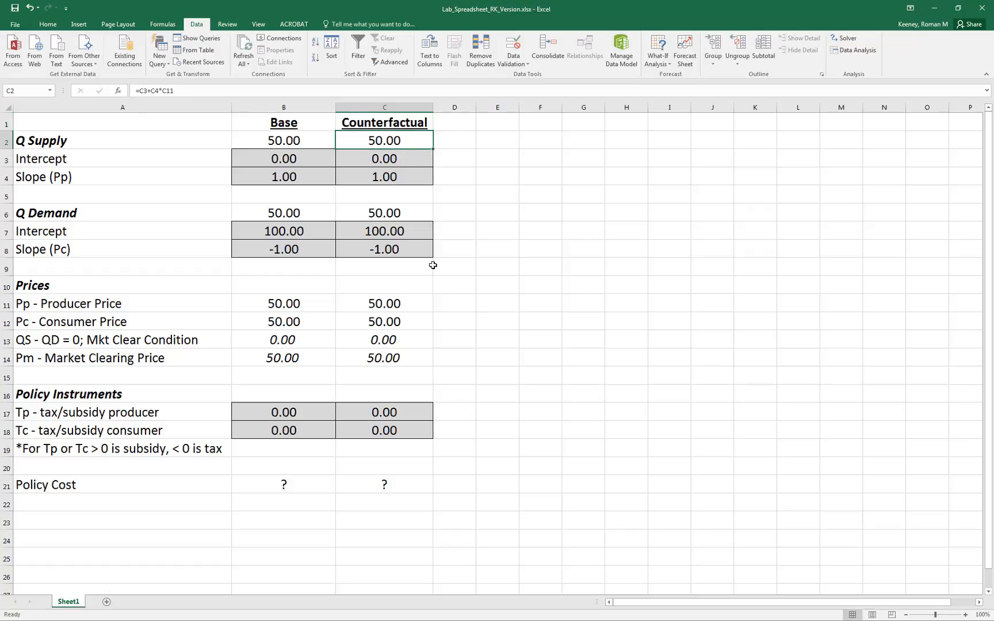
Set the counterfactual producer tax/subsidy Tp in C17 to 0.01.
left_click(408, 414)
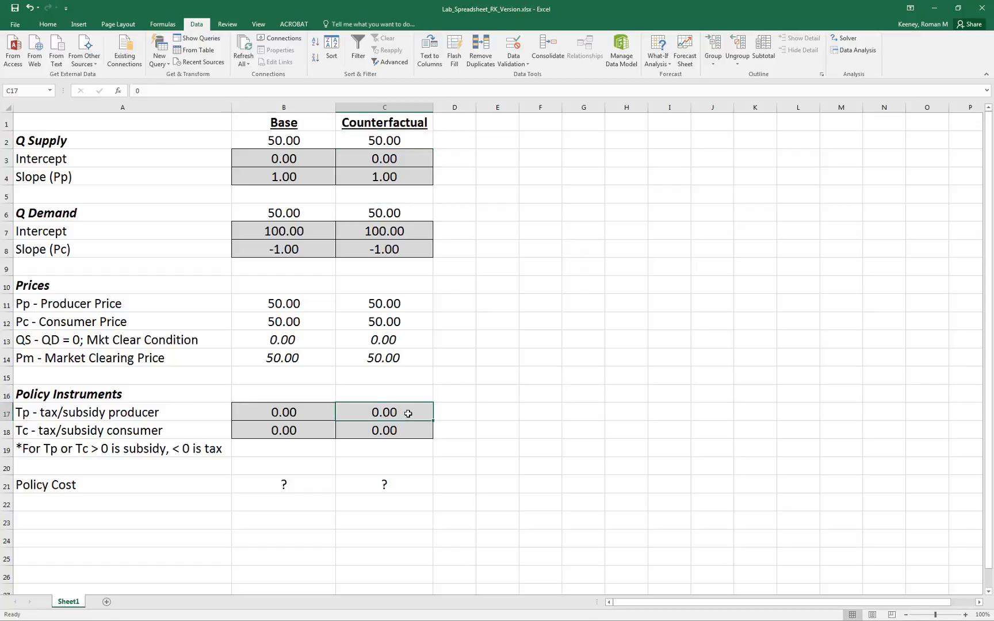
type("0.1")
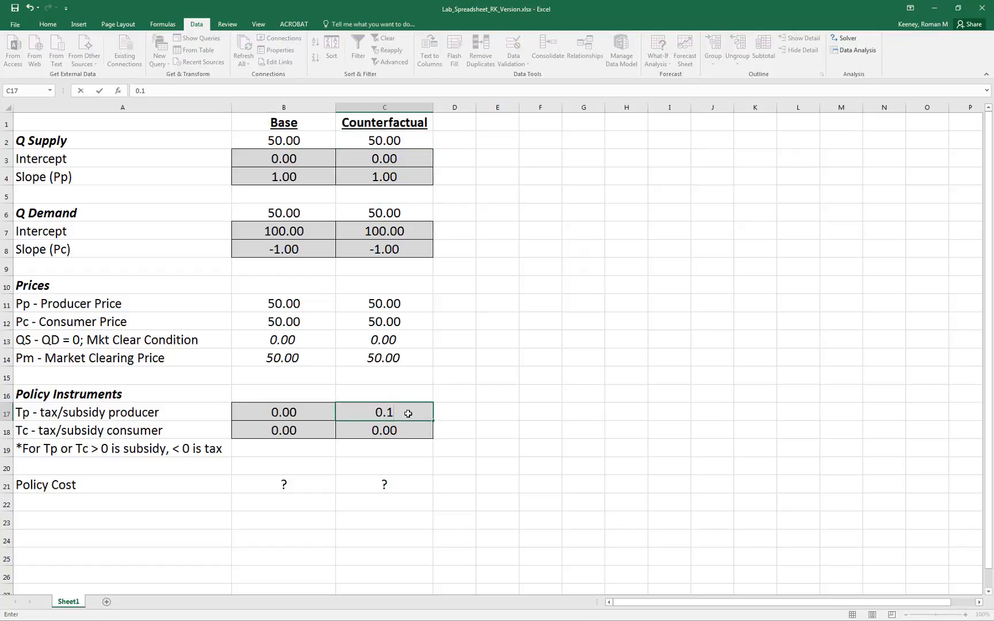
key("BackSpace")
type("01")
key("Return")
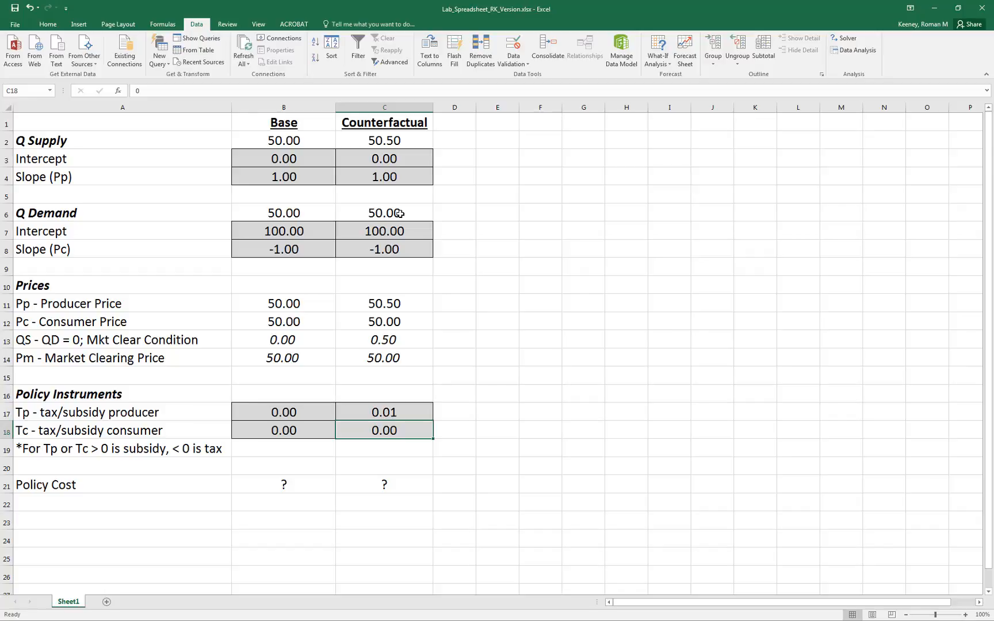
Goal Seek the counterfactual market clearing condition in C13 to 0 by changing the market clearing price in C14, and keep the solution.
left_click(403, 341)
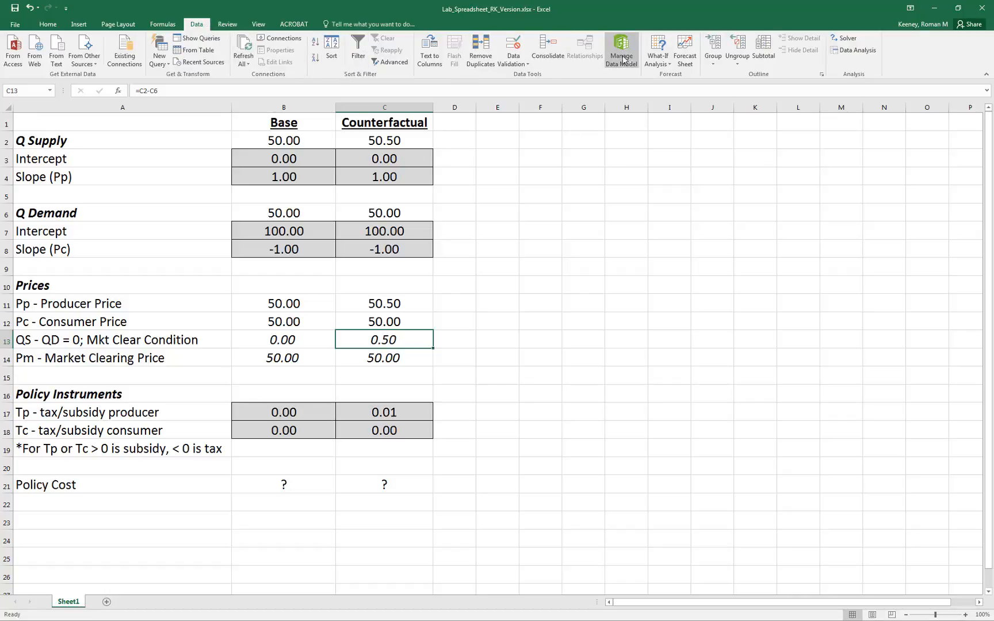
left_click(660, 64)
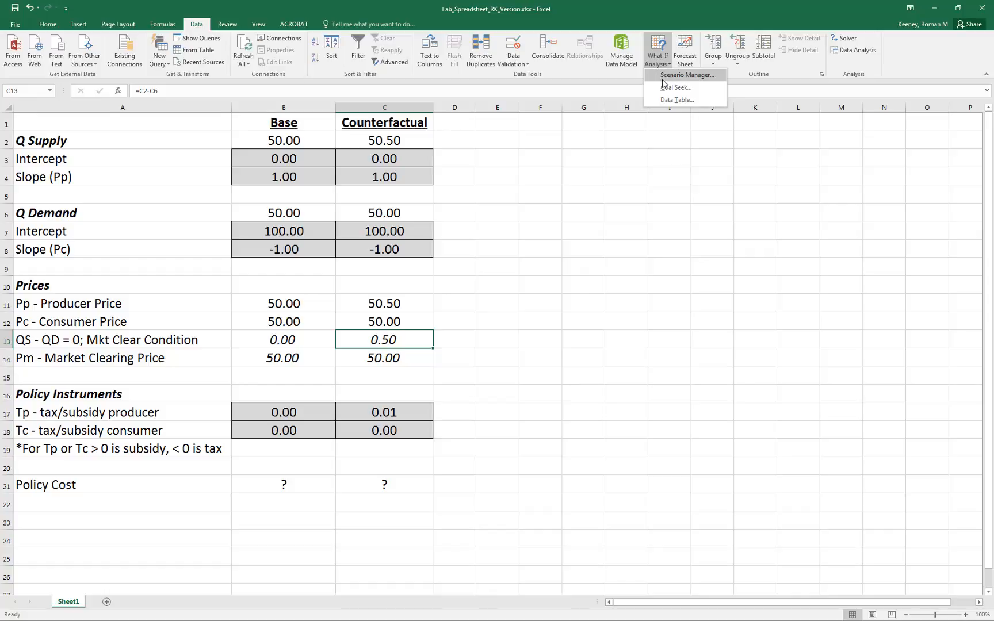
left_click(676, 88)
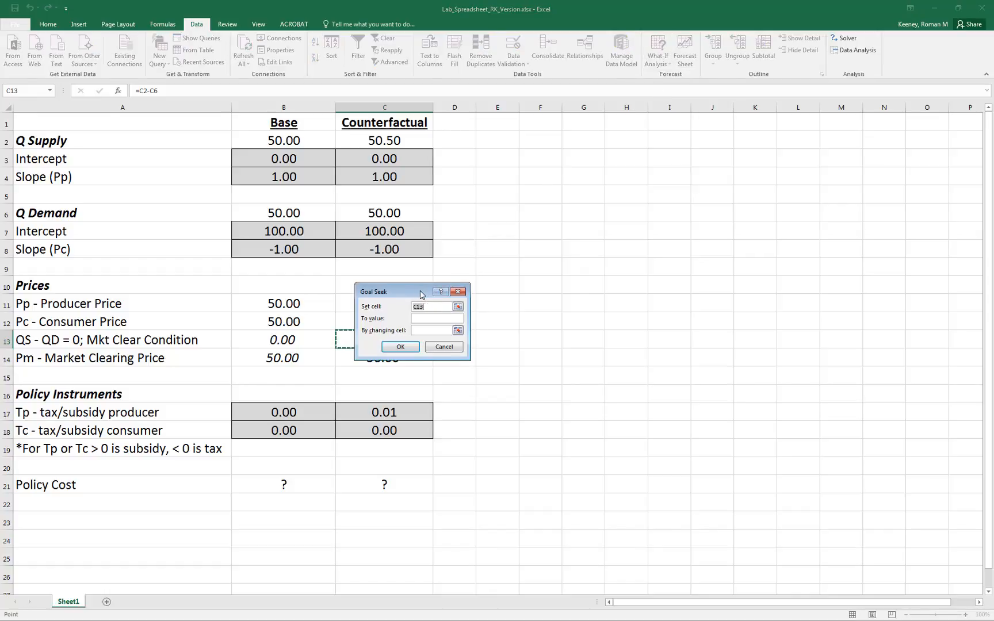
left_click_drag(420, 294, 509, 280)
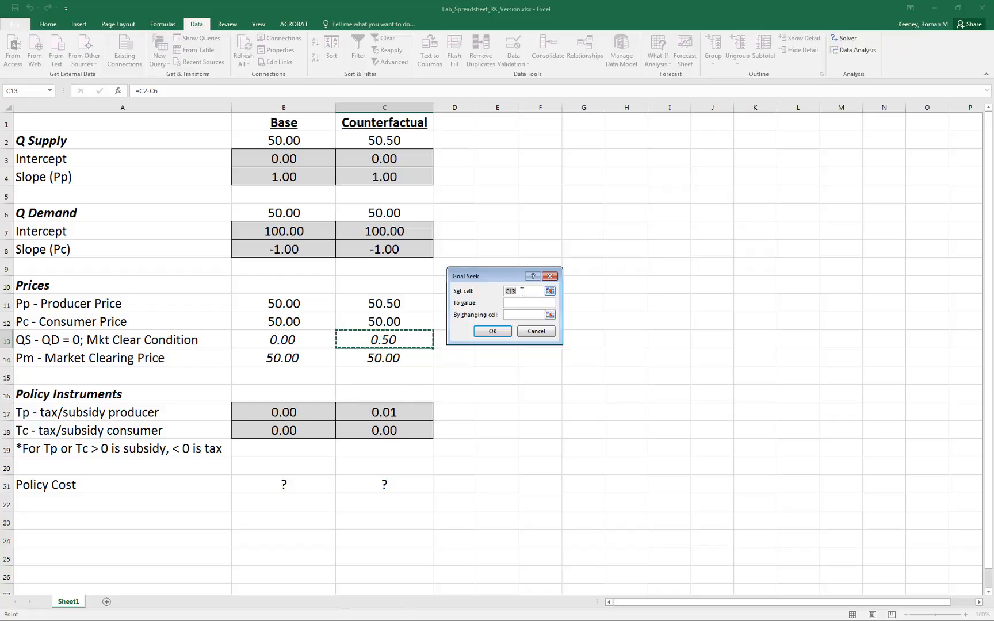
key("Tab")
left_click(550, 315)
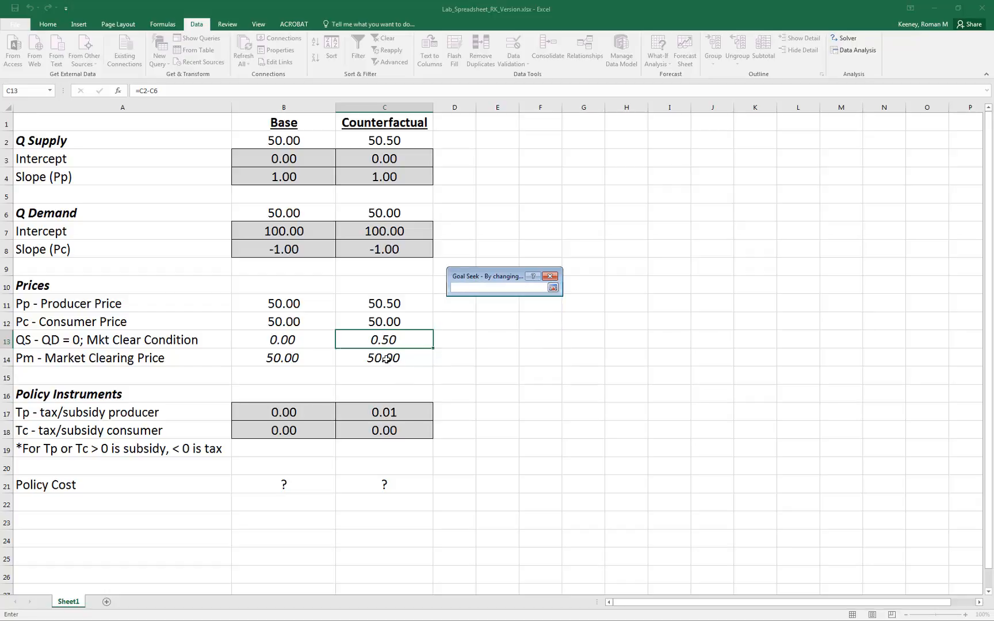
left_click(385, 359)
left_click(553, 288)
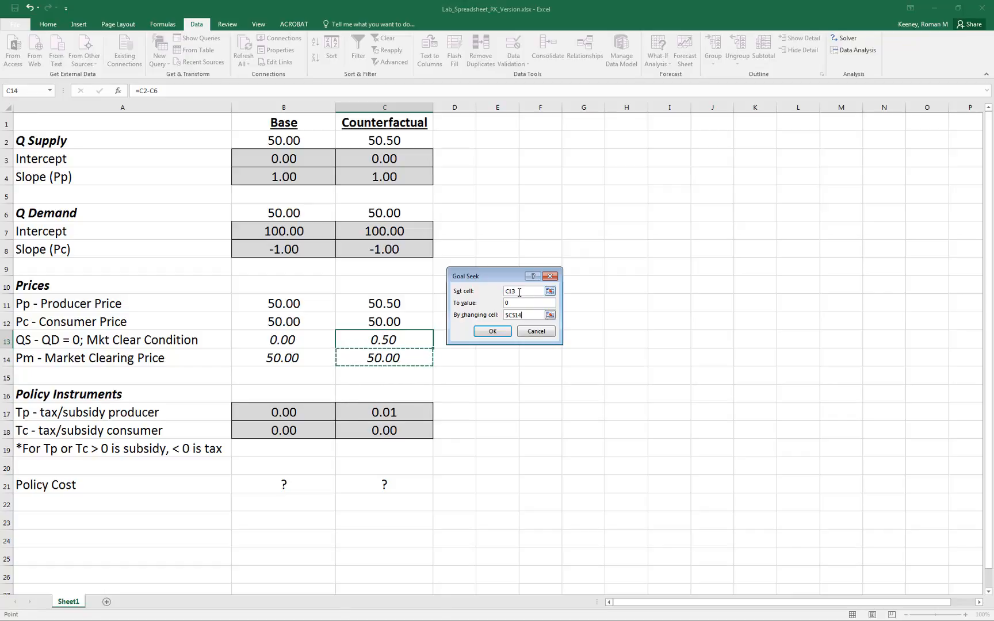
left_click(494, 332)
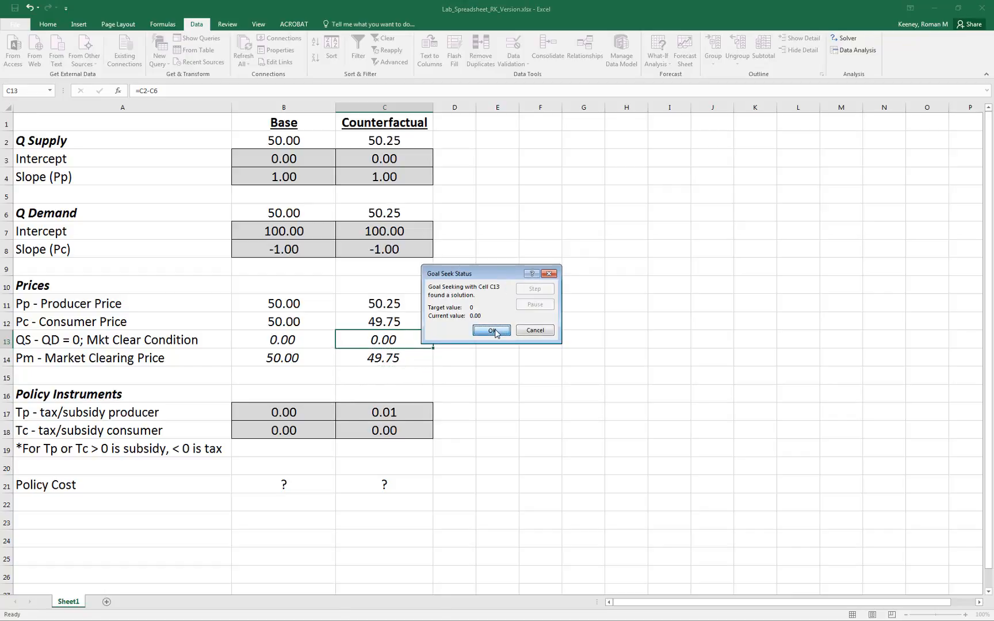
left_click(492, 331)
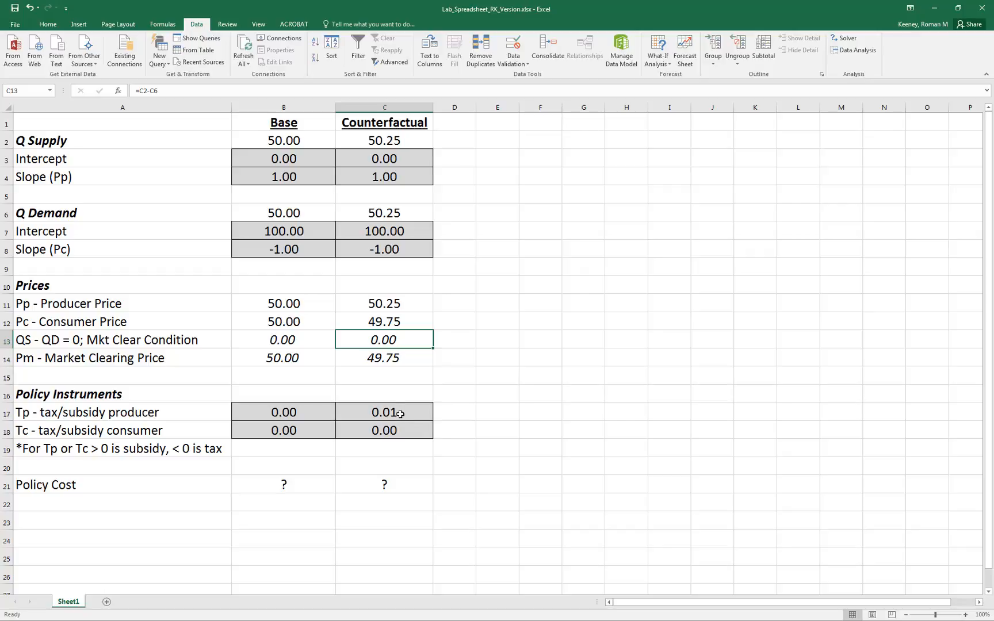
Inspect the counterfactual consumer price formula in C12, and consult the market equilibrium slide in PowerPoint before returning to the Excel workbook.
left_click(406, 327)
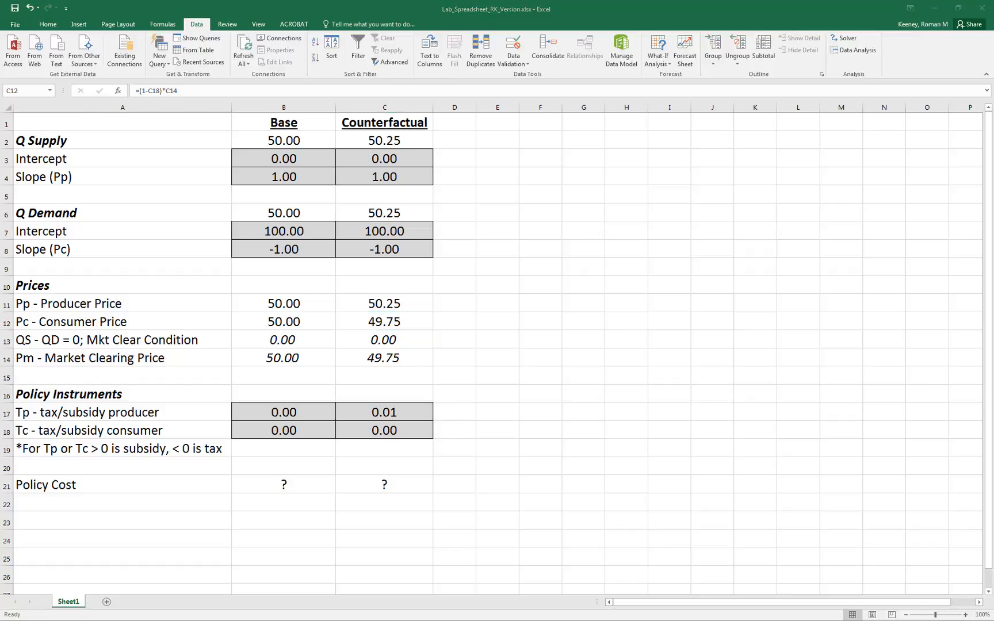
key("alt+Tab")
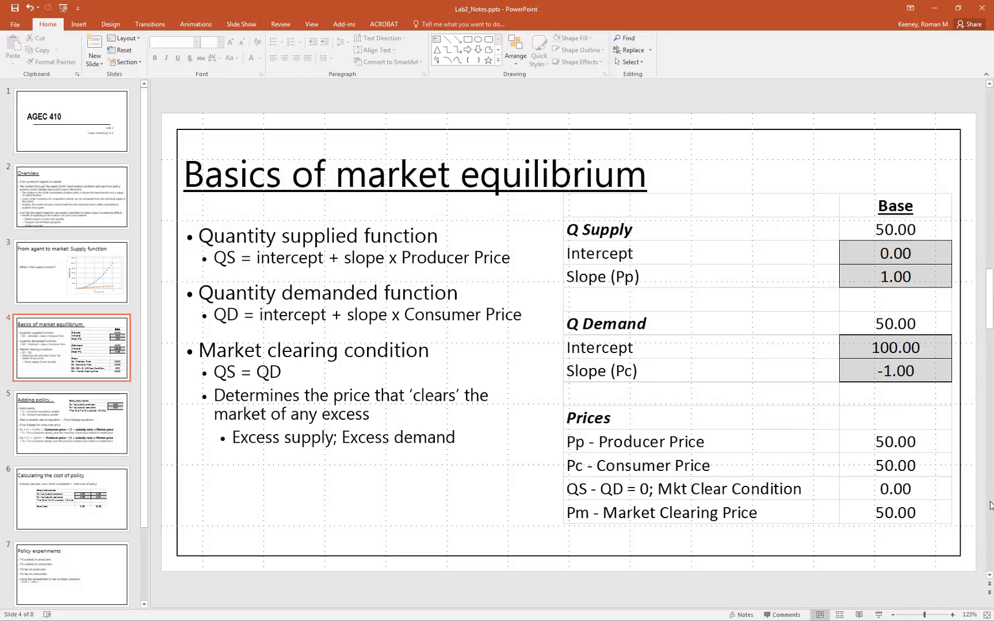
key("alt+Tab")
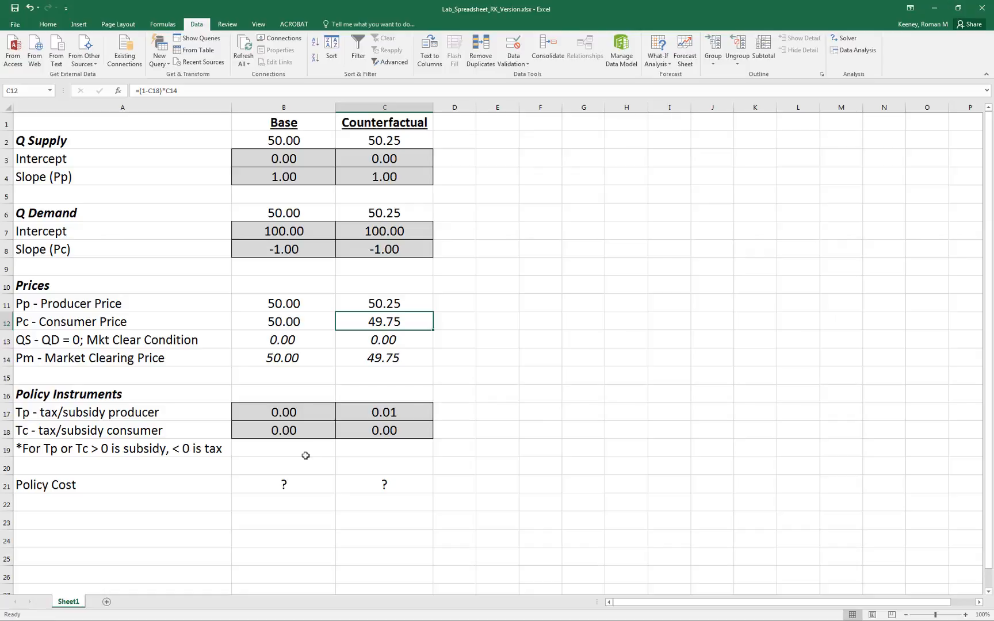
Calculate the counterfactual policy cost in C21 with the formula =C17*C11*C2+C18*C12*C6.
left_click(274, 410)
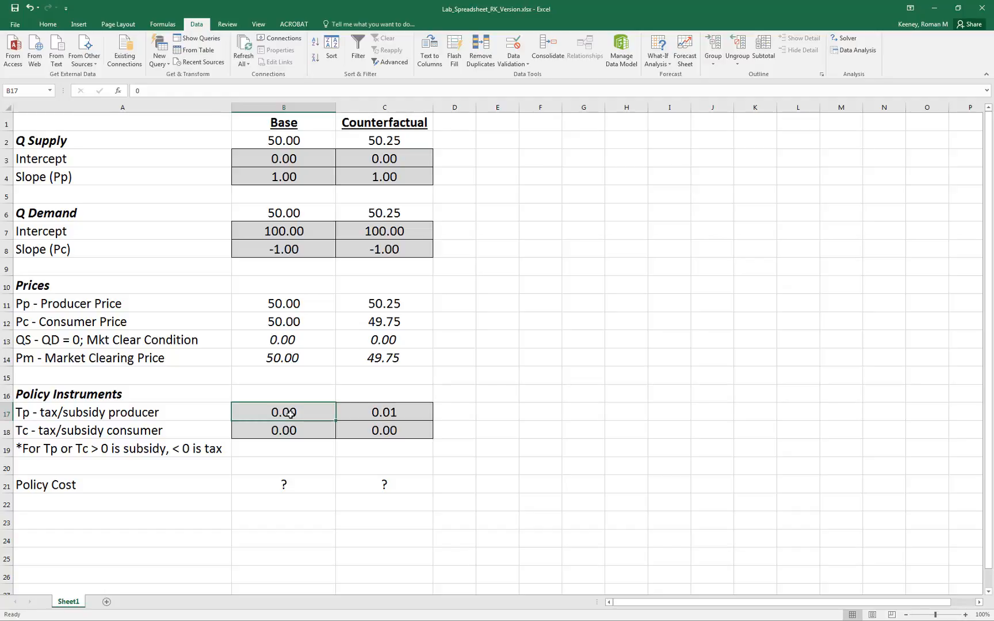
left_click(400, 411)
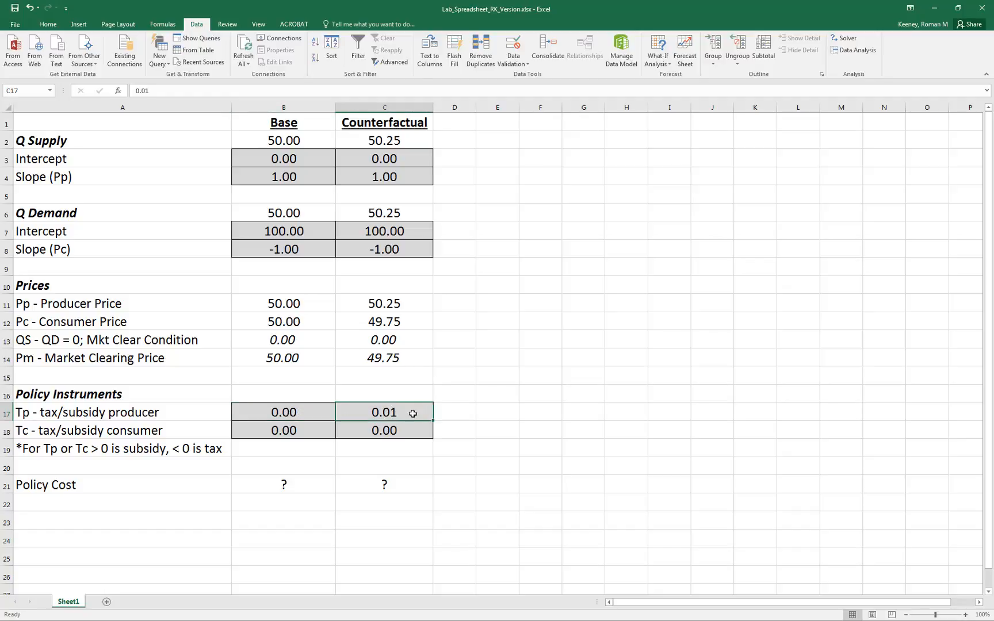
left_click(391, 485)
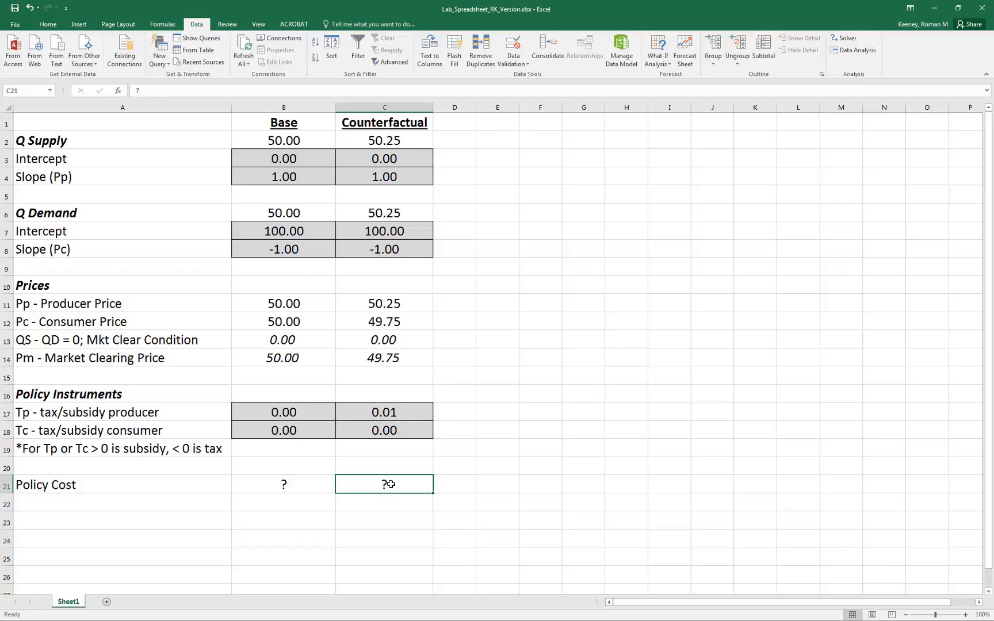
type("=")
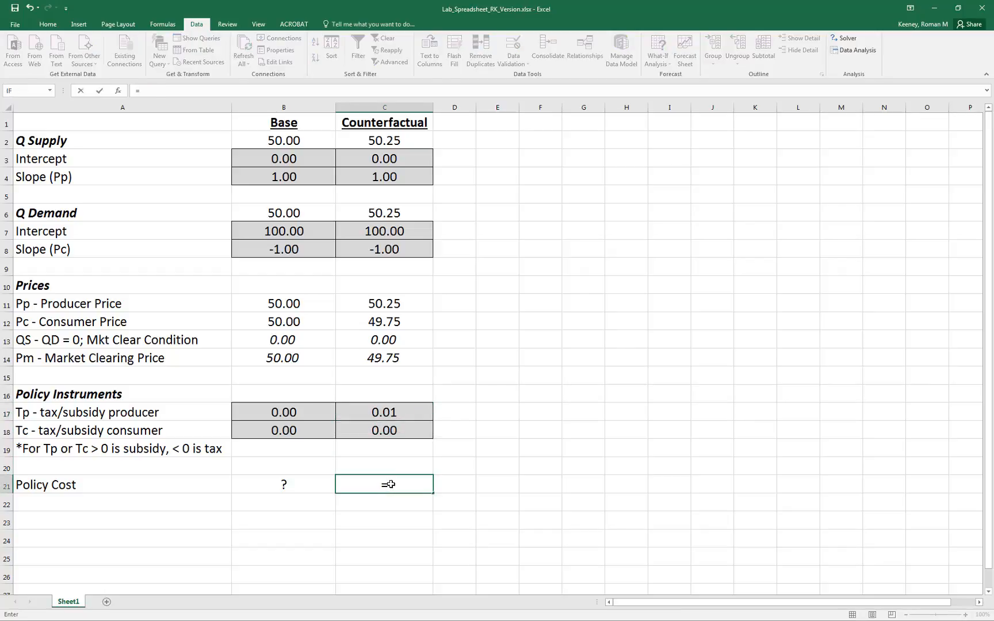
left_click(365, 412)
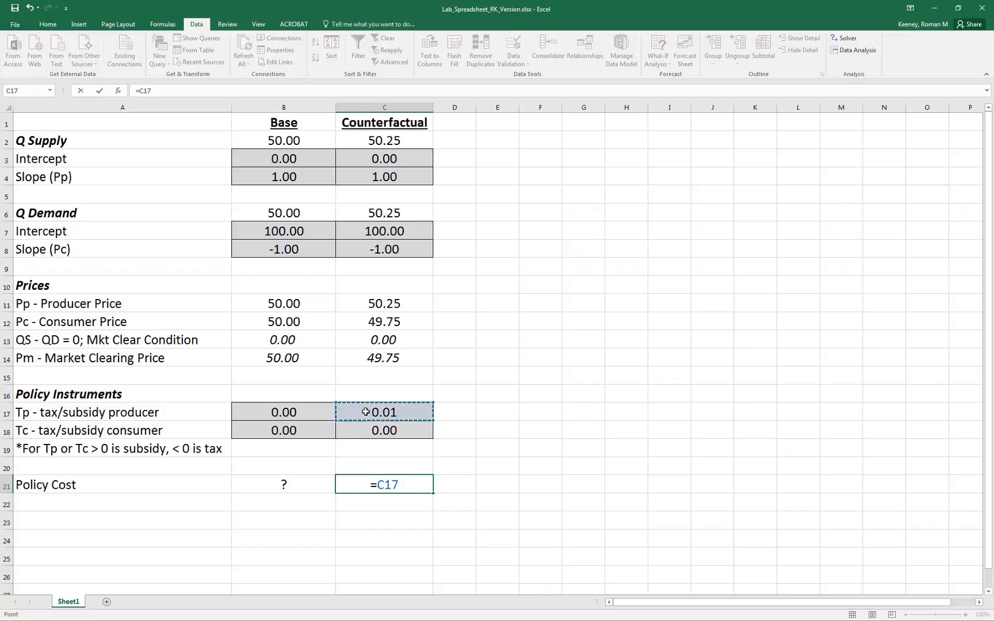
type("*")
left_click(381, 303)
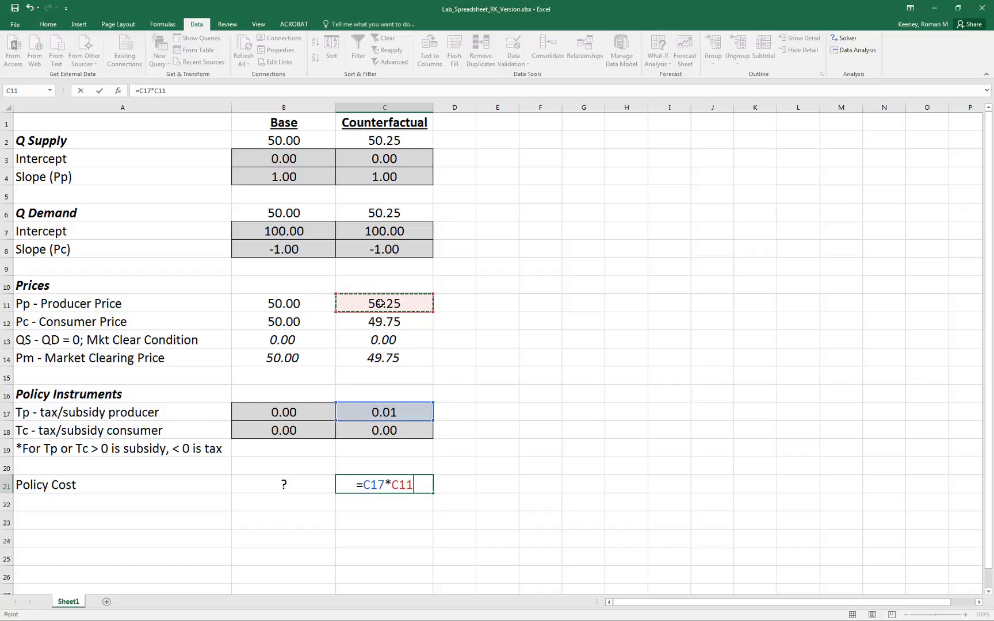
type("*")
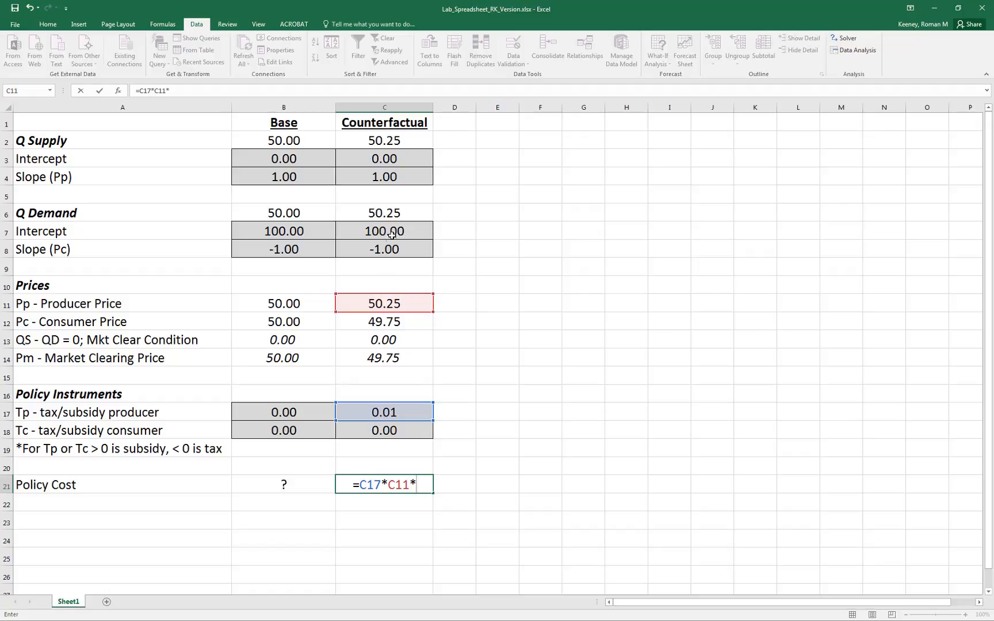
left_click(394, 141)
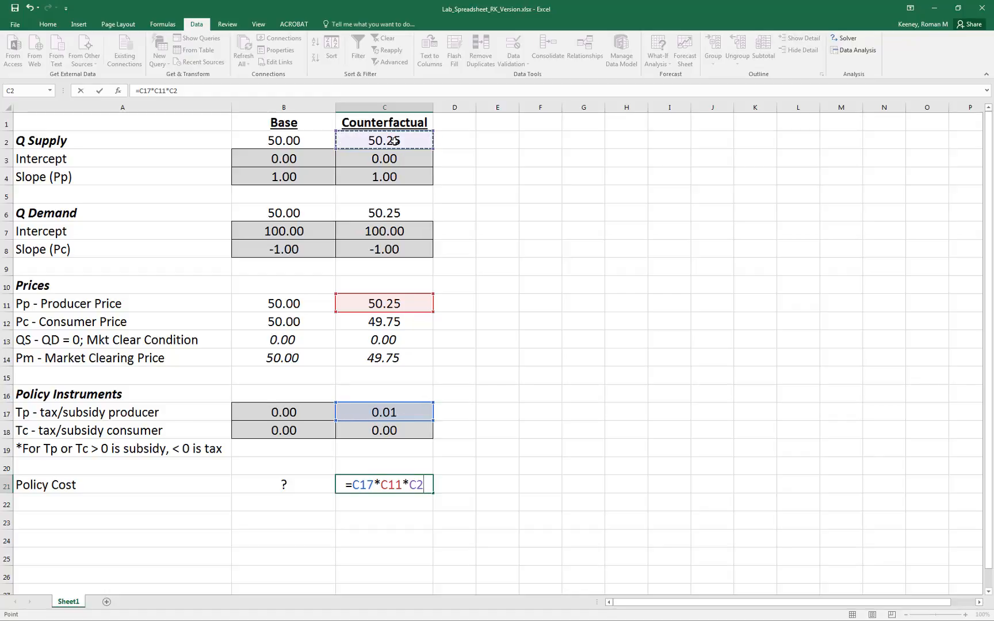
type("+")
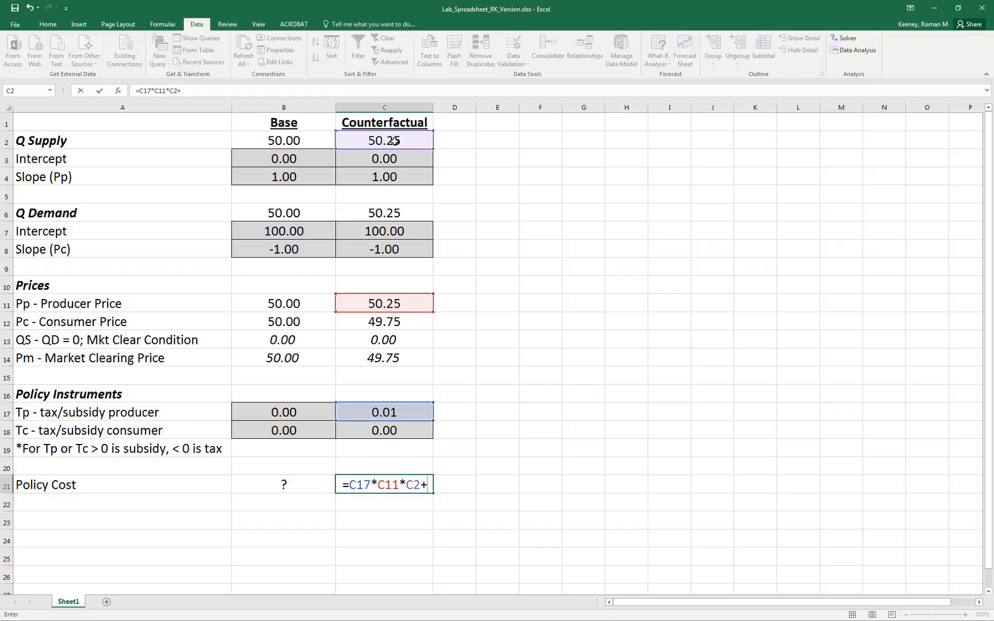
left_click(386, 431)
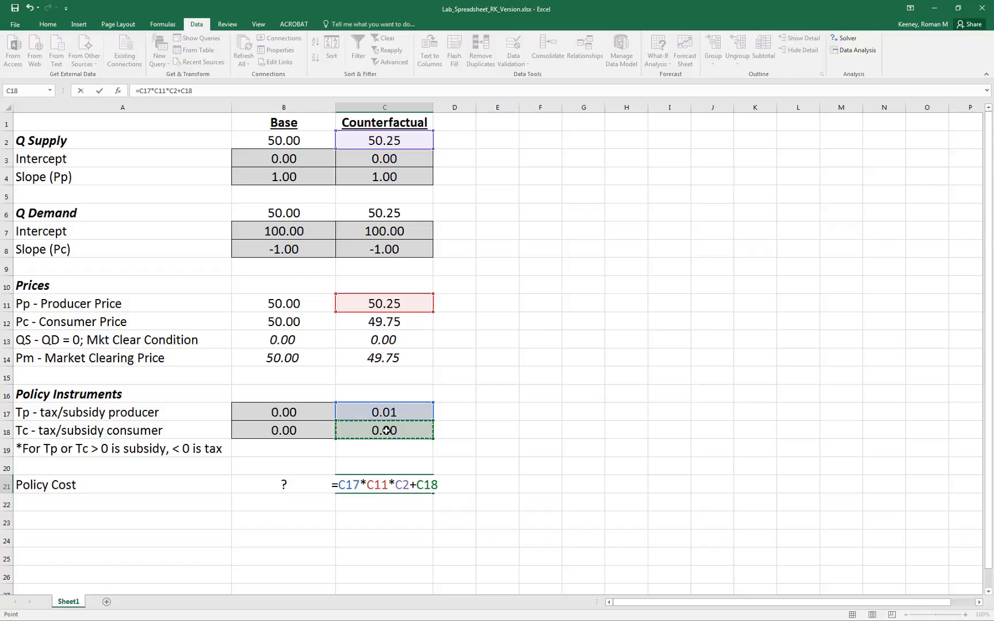
type("*")
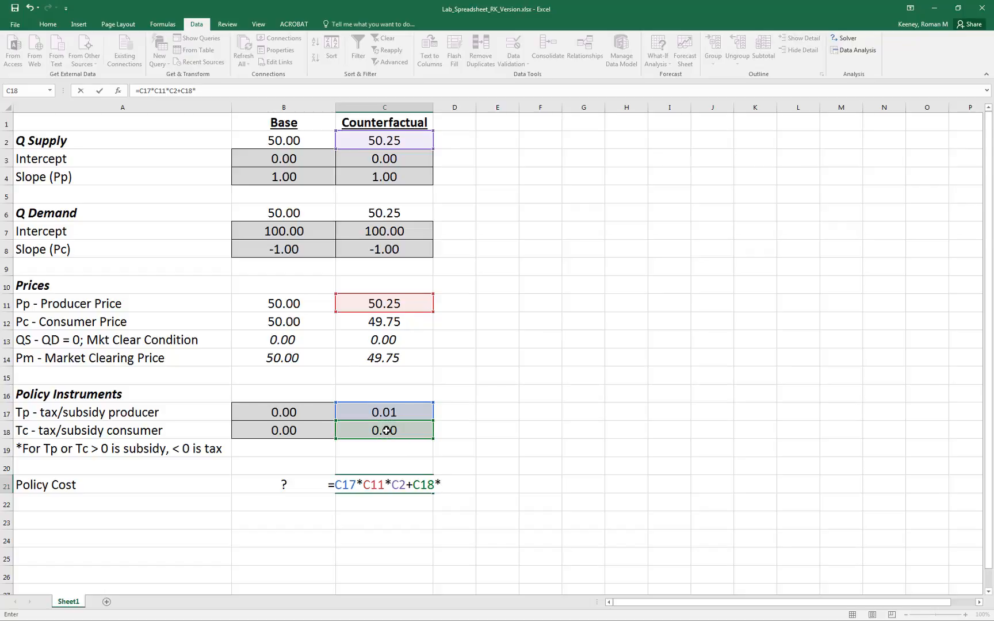
left_click(399, 324)
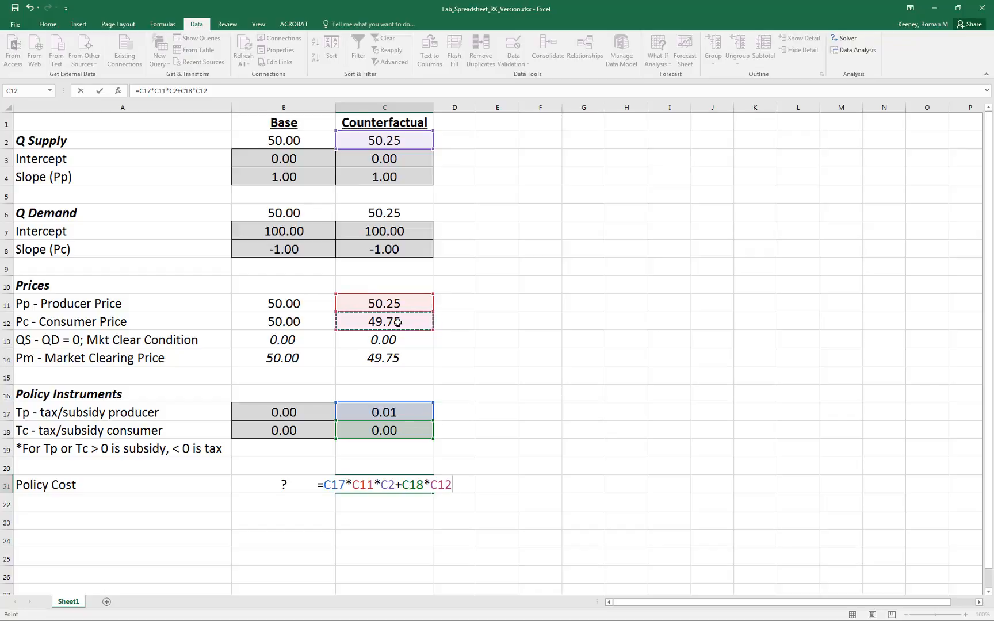
type("*")
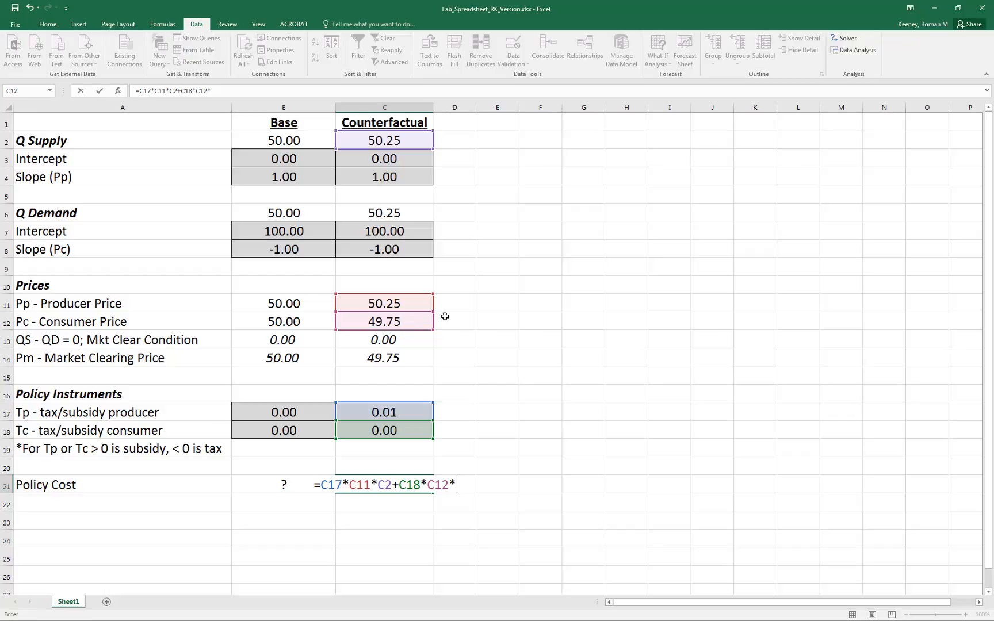
left_click(398, 213)
key("Return")
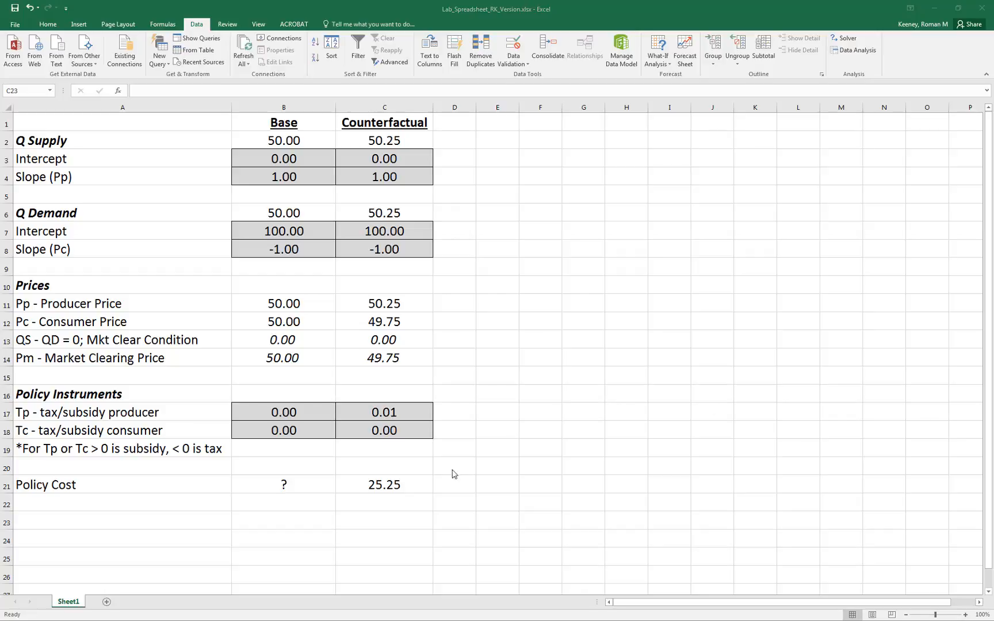
Fill the policy cost formula from C21 into the Base cell B21, and check the formulas in both cells.
left_click(402, 487)
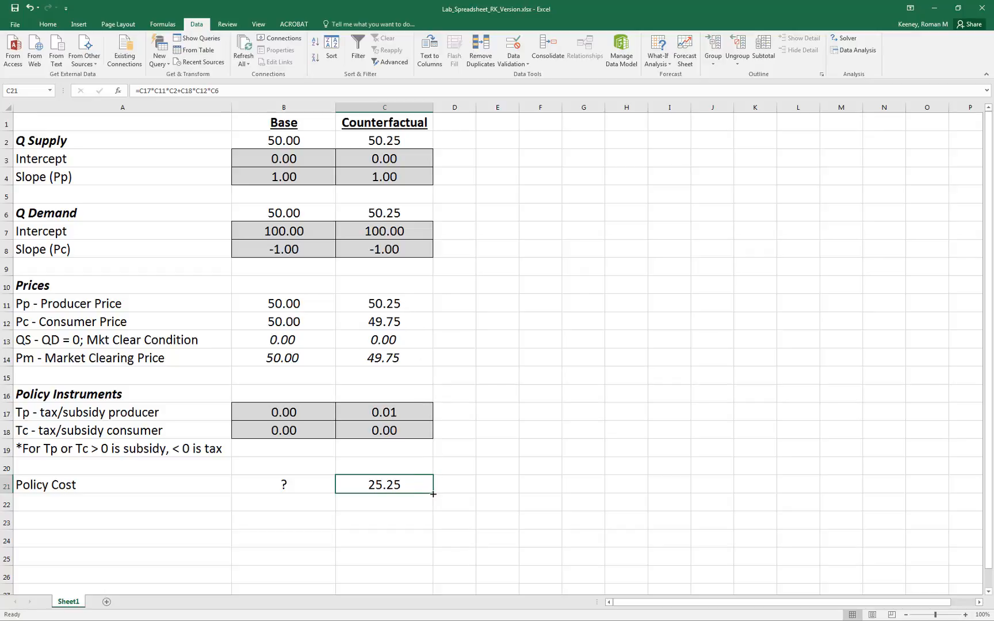
left_click_drag(428, 494, 274, 488)
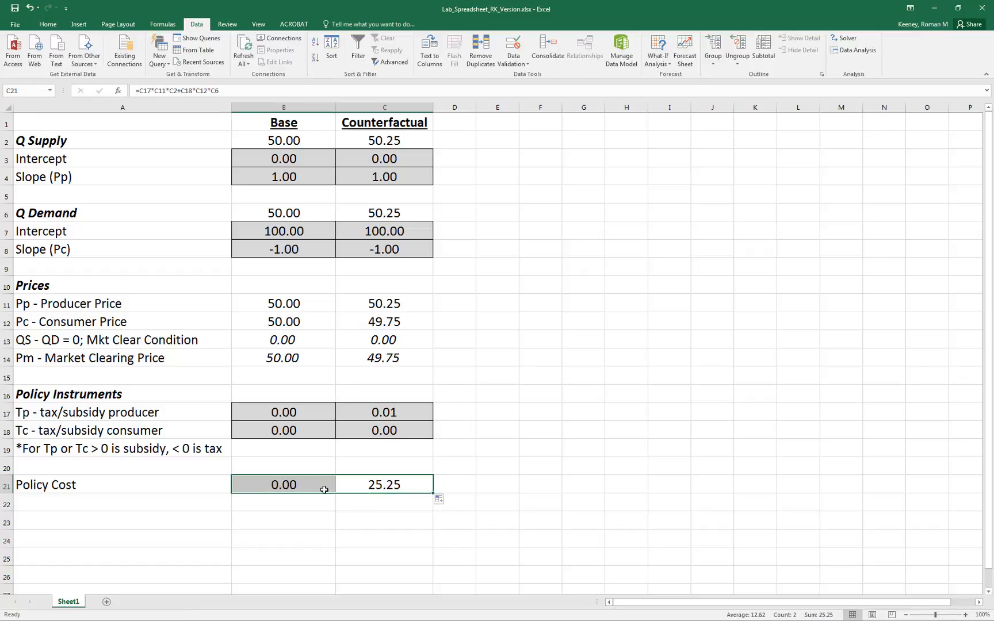
left_click(287, 489)
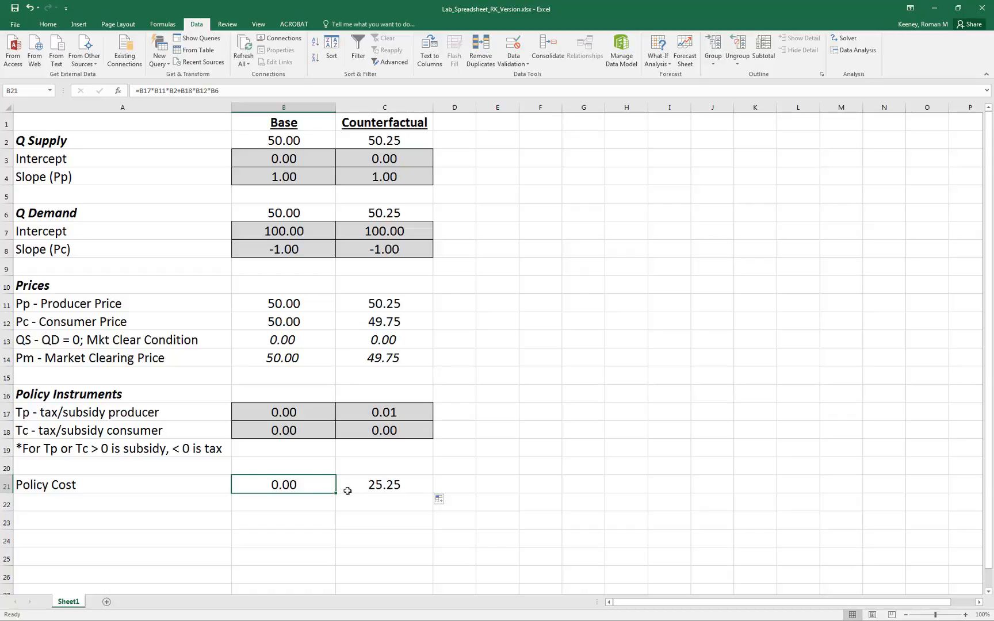
left_click(385, 485)
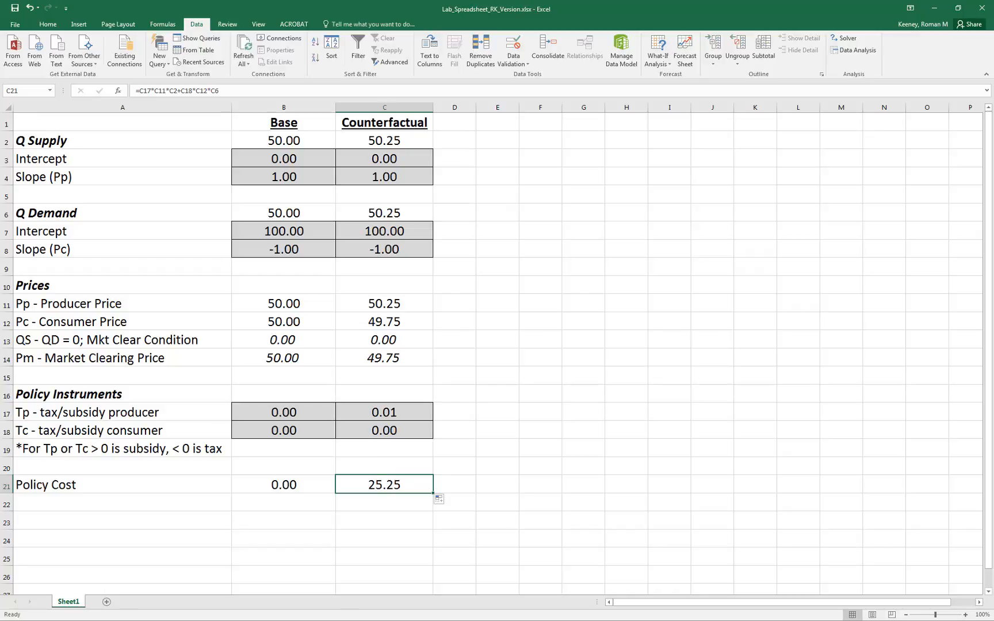
Switch to the Lab2_Notes presentation in PowerPoint.
key("alt+Tab")
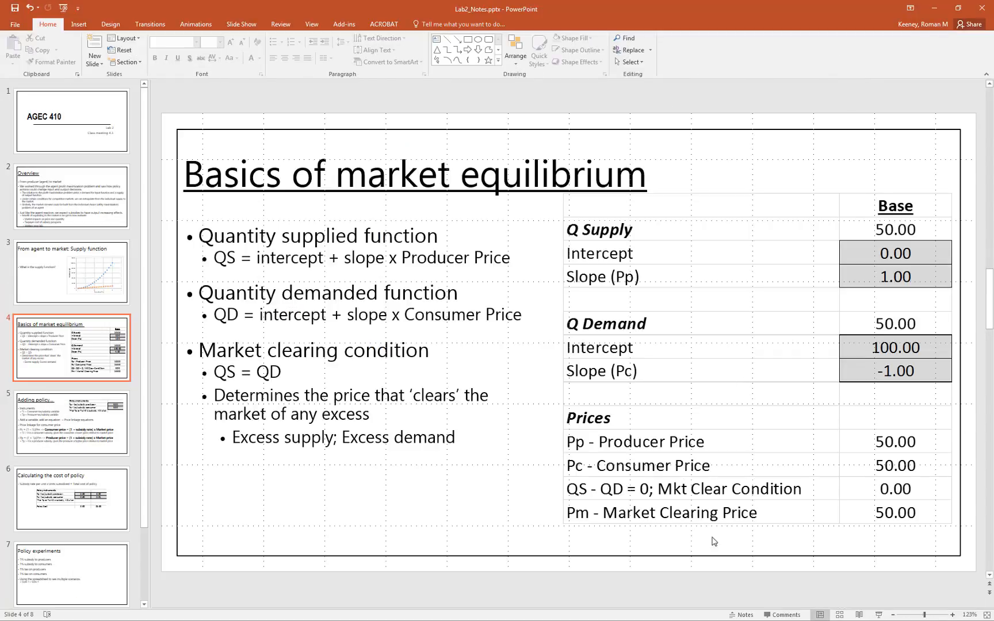
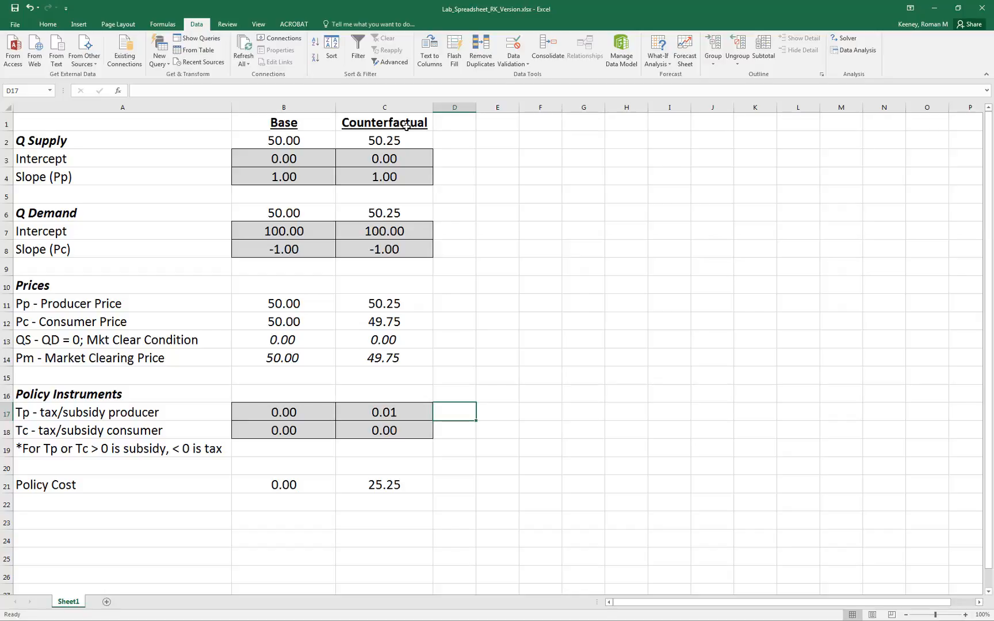
Copy the Counterfactual column C1:C21 into columns D, E, F and G, and autofit the widths of the new columns.
left_click_drag(406, 126, 385, 478)
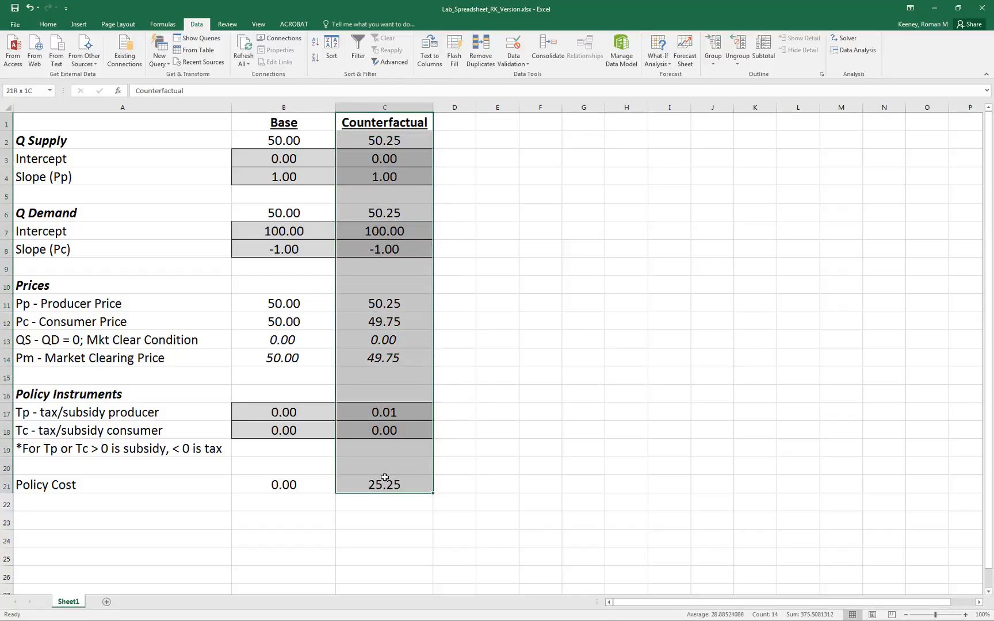
key("ctrl+c")
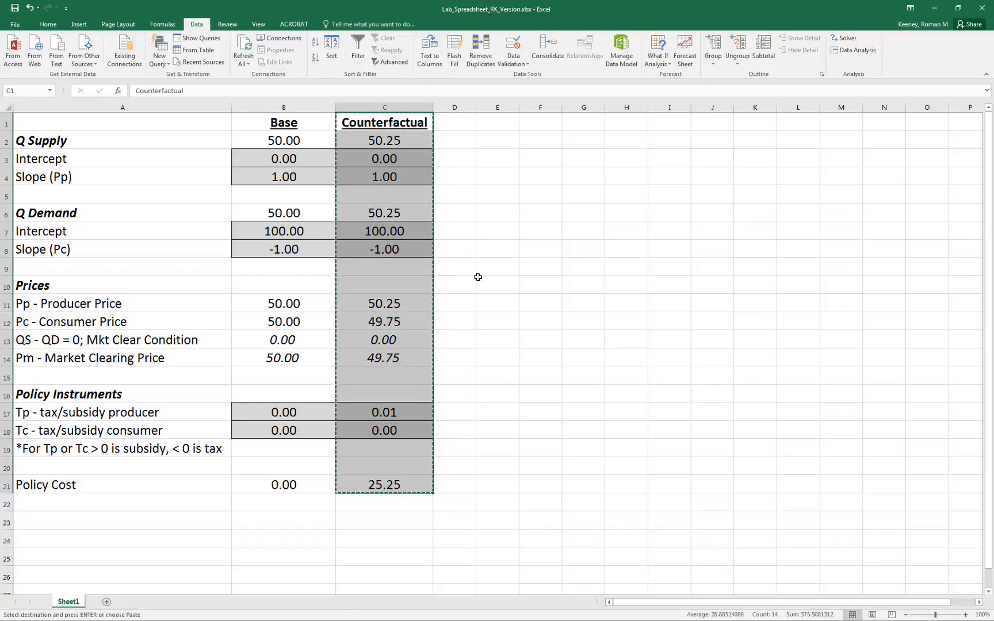
left_click(463, 131)
key("ctrl+v")
left_click(504, 127)
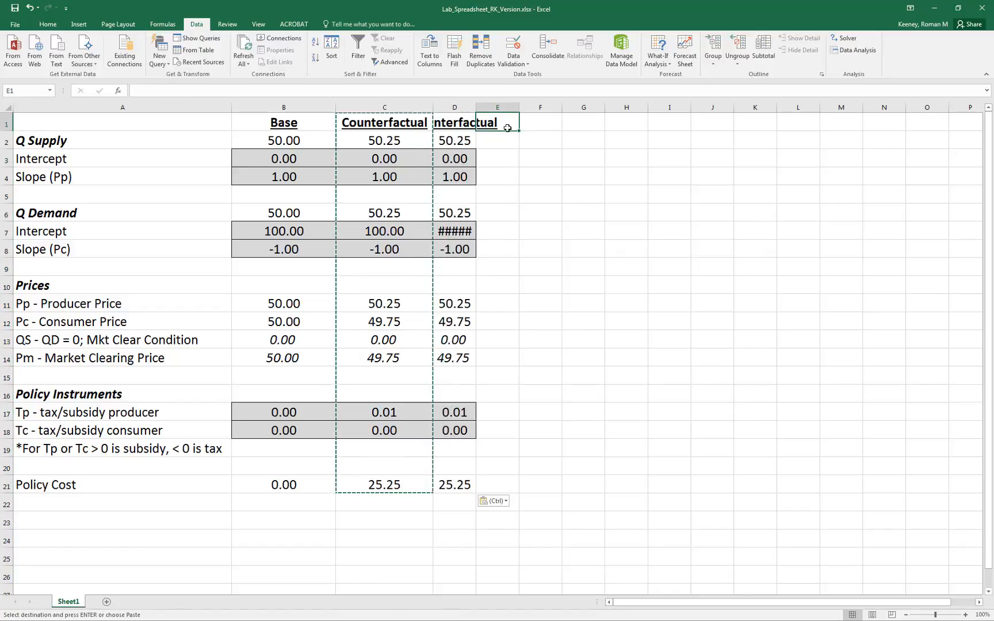
key("ctrl+v")
left_click(533, 125)
key("ctrl+v")
left_click(593, 123)
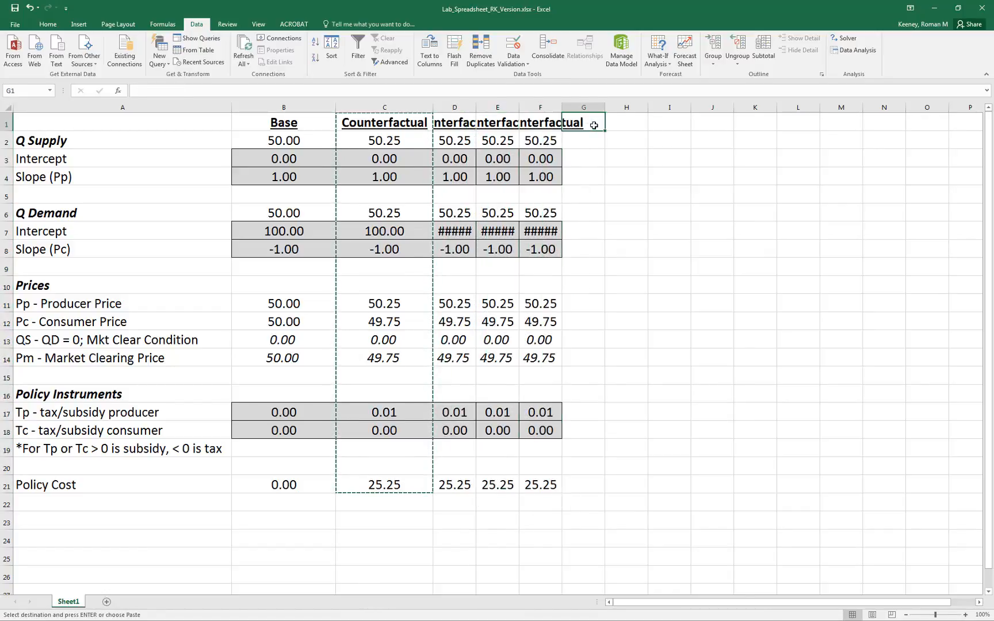
key("ctrl+v")
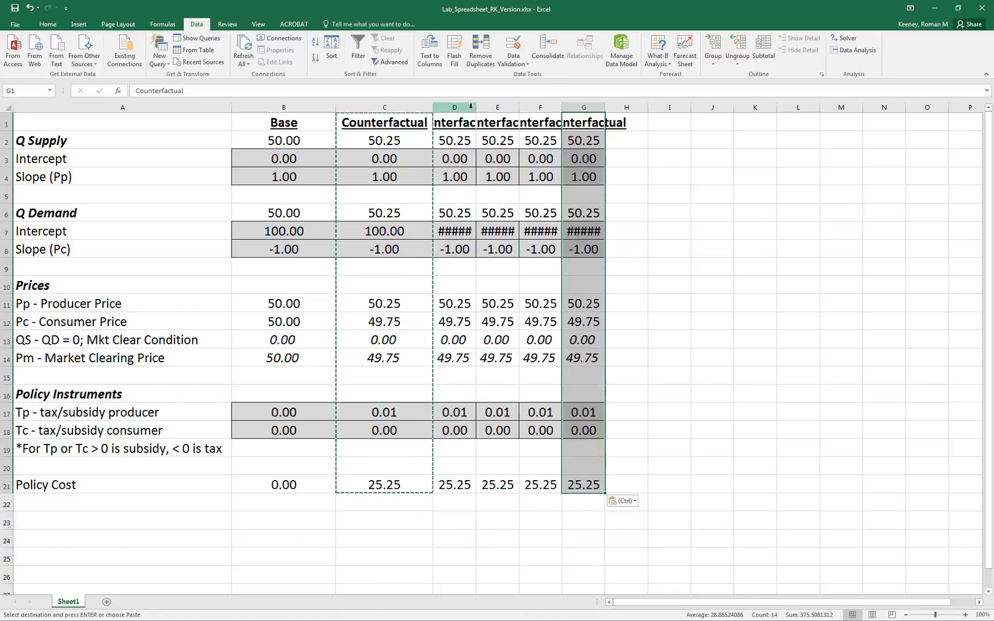
left_click_drag(471, 107, 578, 109)
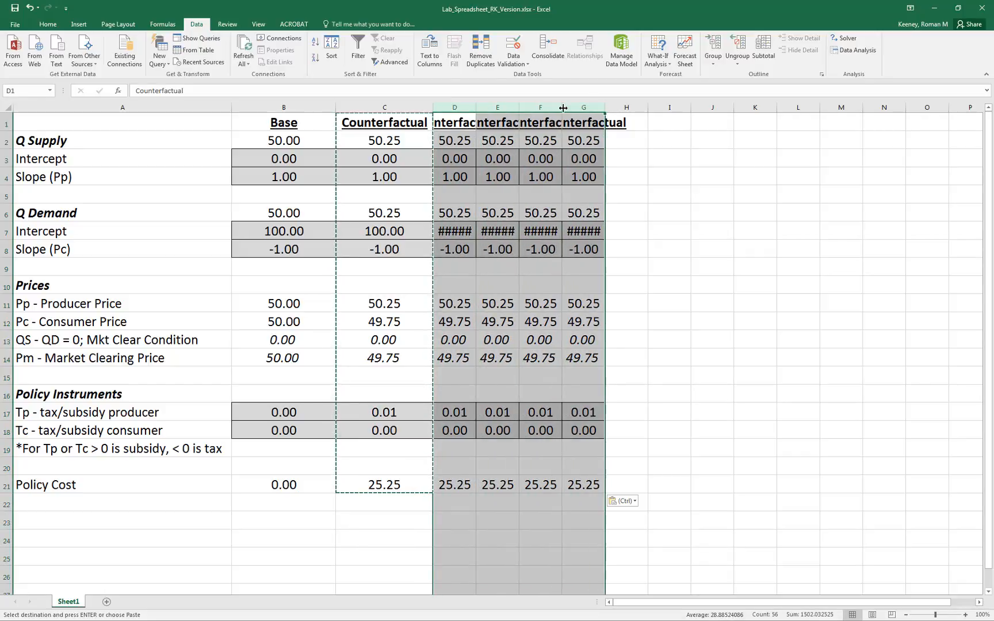
double_click(564, 107)
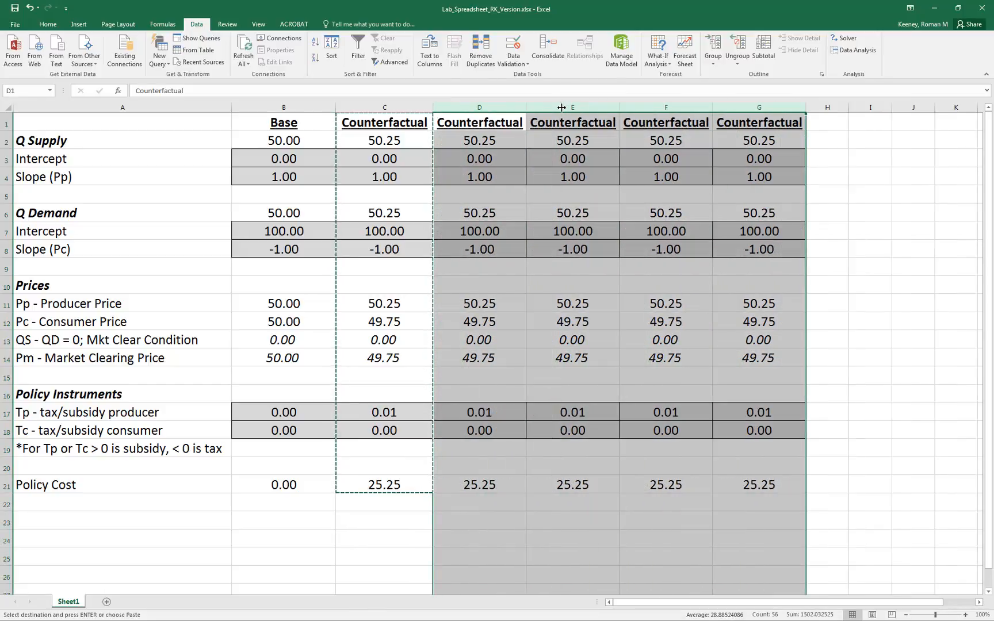
Change column E to a consumer subsidy by setting Tp in E17 to 0 and Tc in E18 to 0.01.
left_click(478, 410)
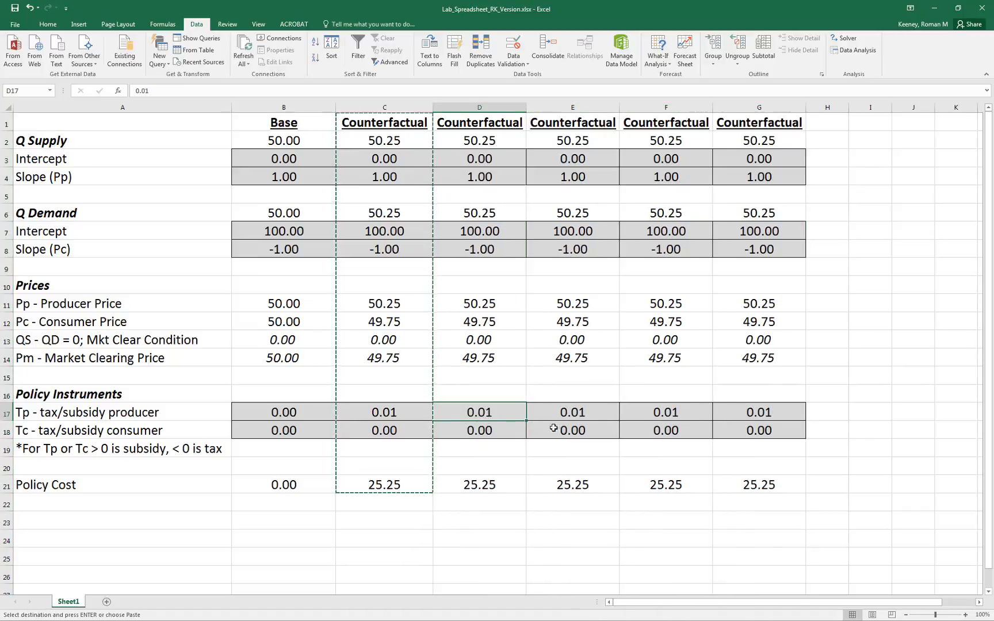
left_click(564, 413)
type("0")
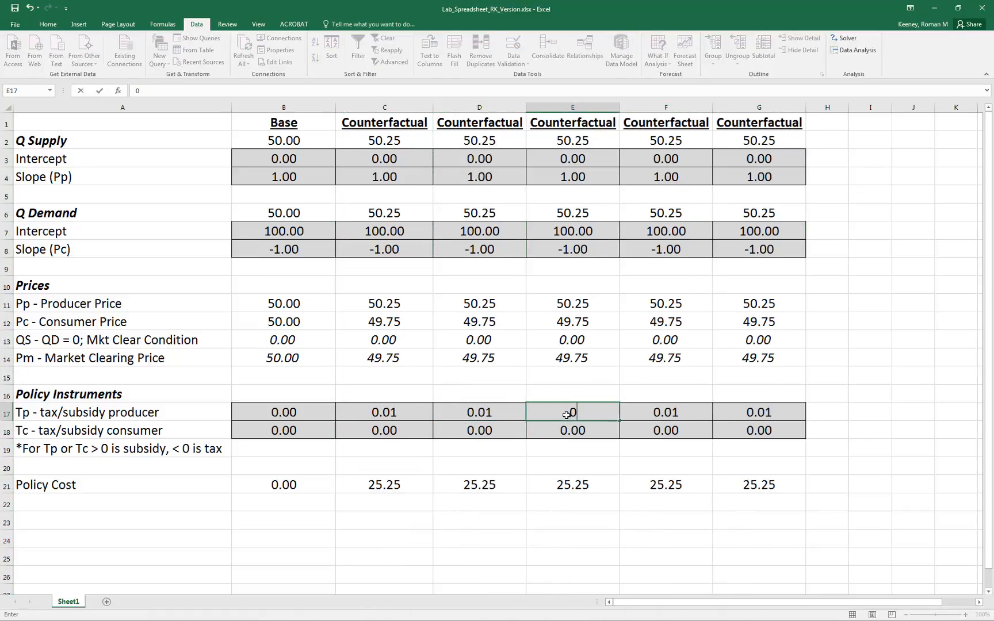
key("Return")
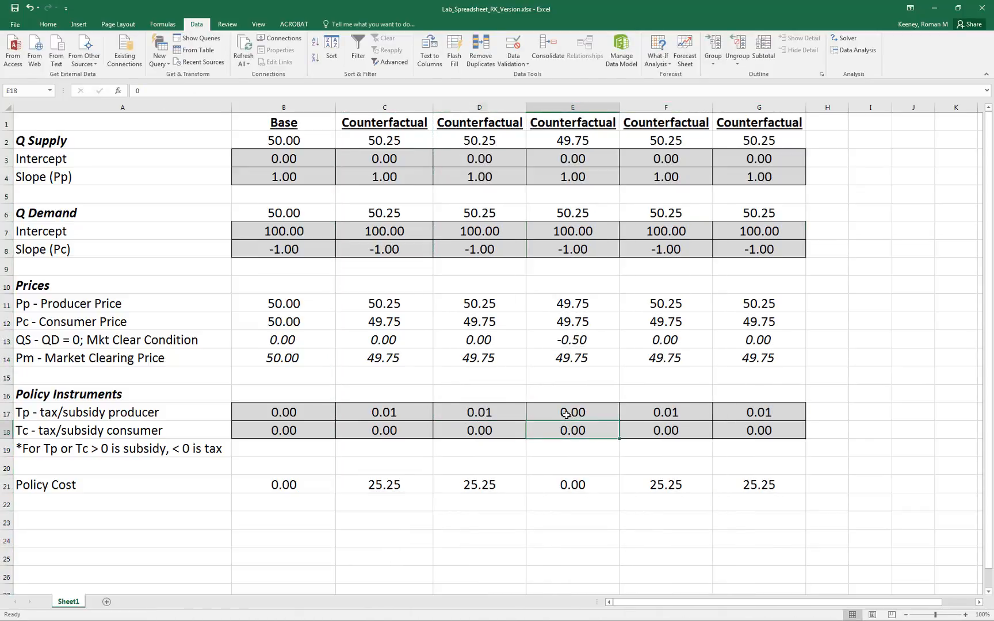
type("0")
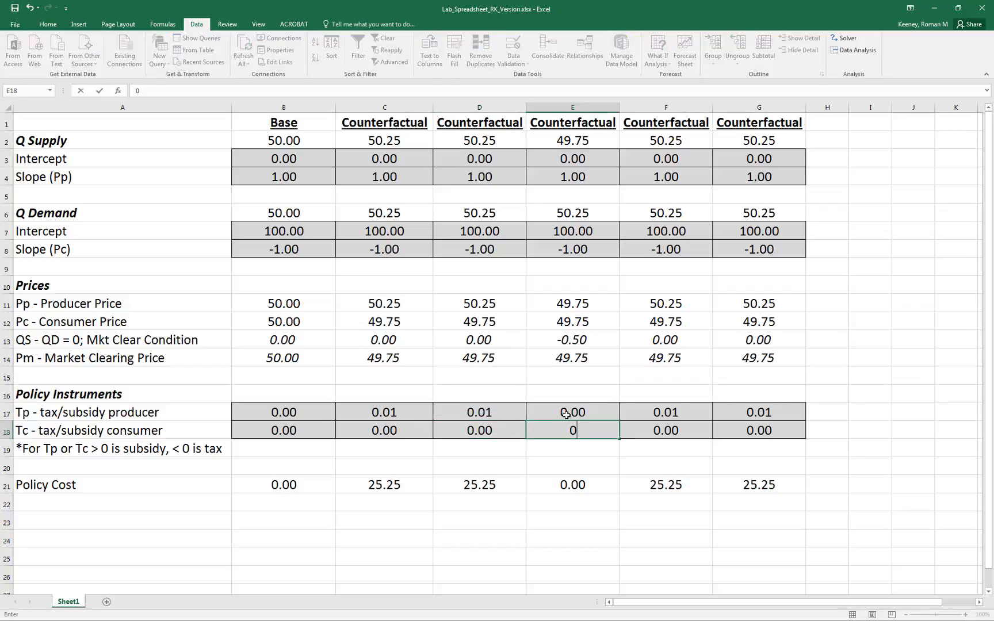
type(".01")
key("Tab")
Enter the tax scenarios: set Tp in F17 to -0.01, Tp in G17 to 0 and Tc in G18 to -0.01.
key("Up")
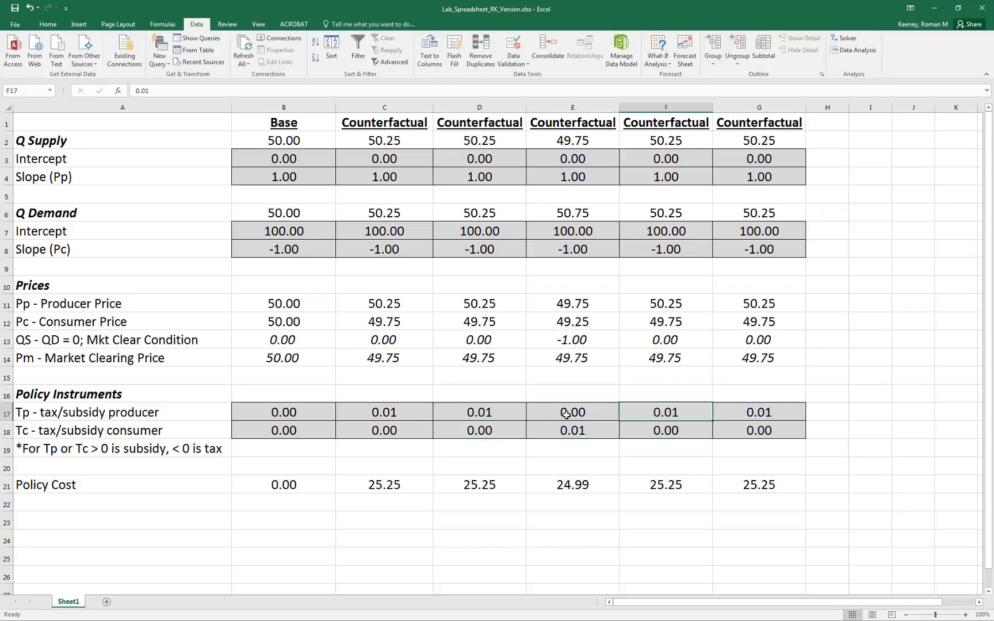
type("-0.01")
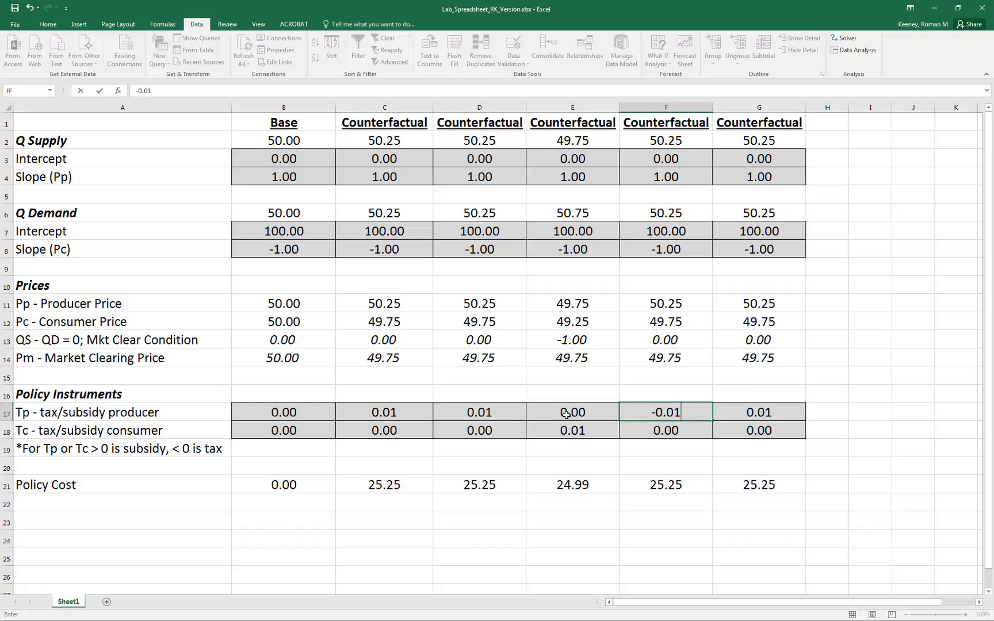
key("Tab")
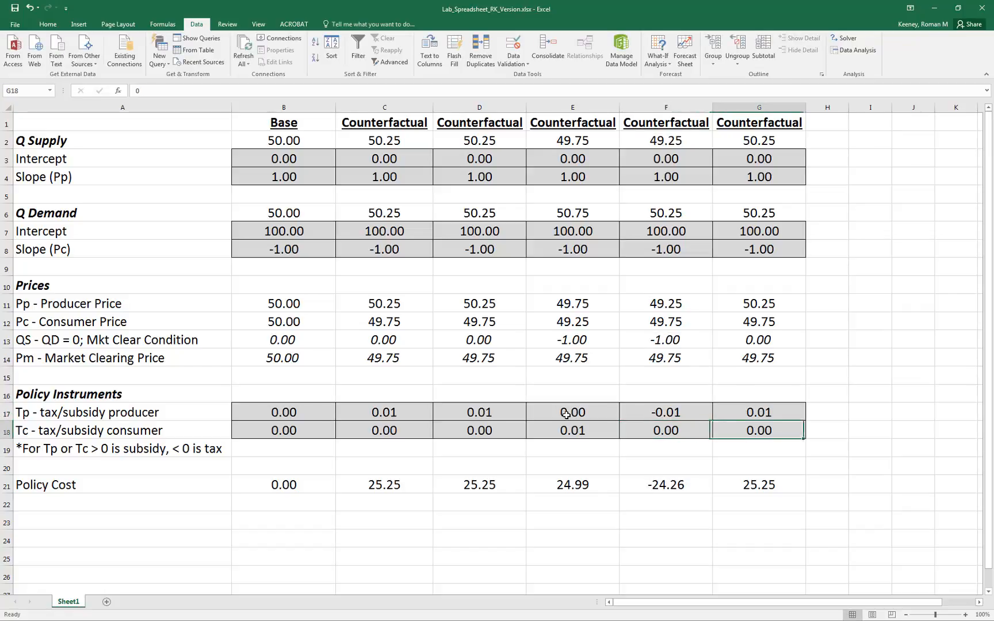
type("0")
key("Return")
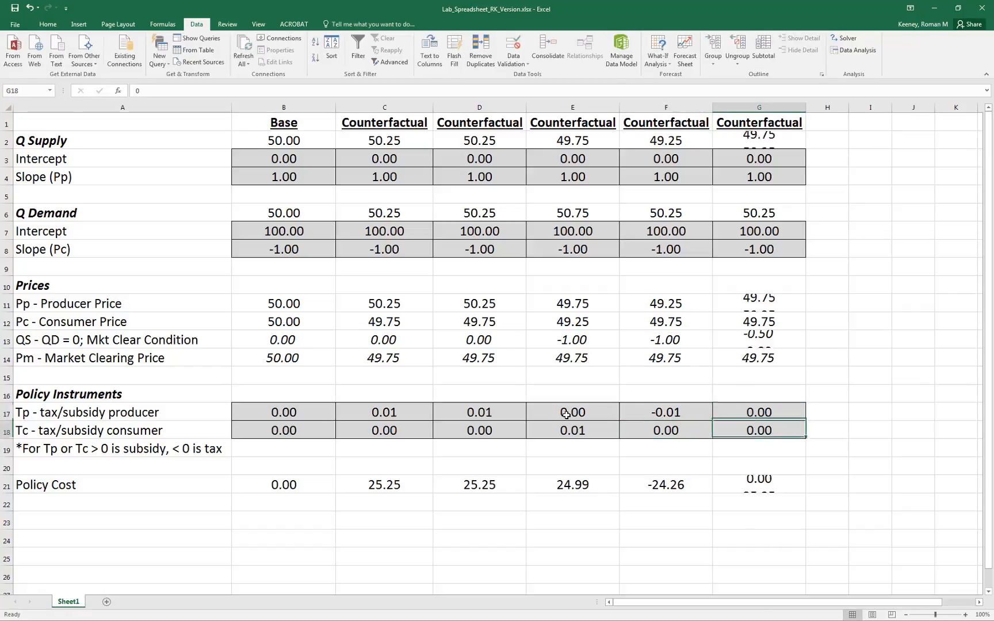
type("-0.01")
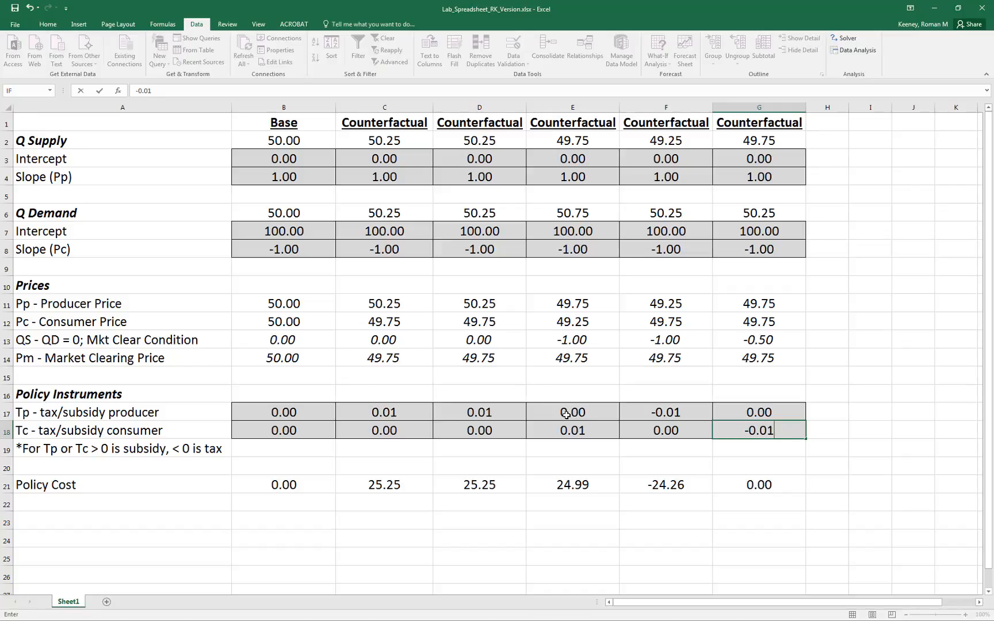
key("Return")
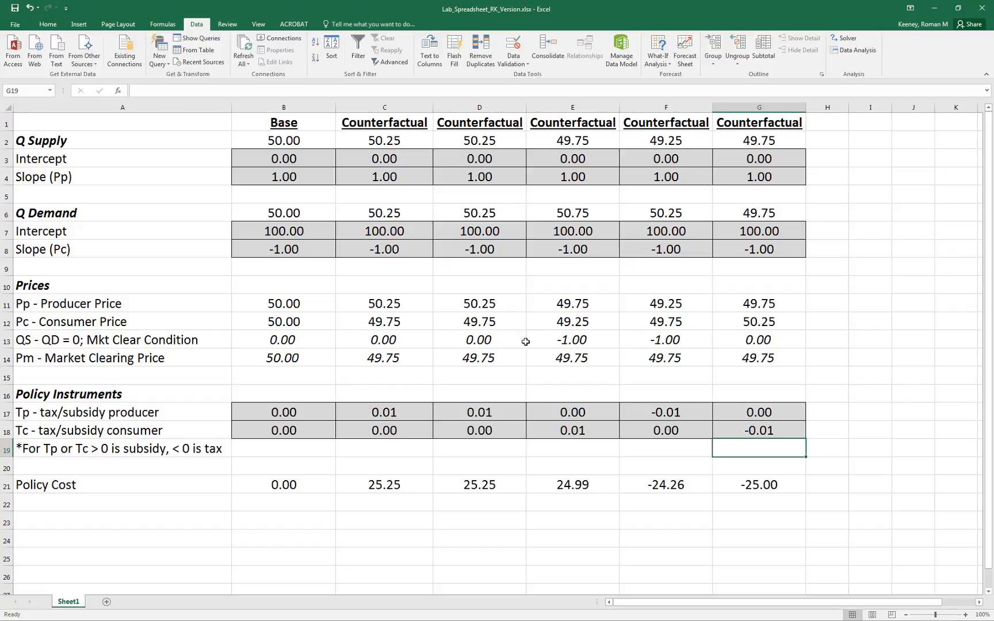
Rename the headers in D1 through G1 as Scen 1, Scen 2, Scen 3 and Scen 4.
left_click(582, 343)
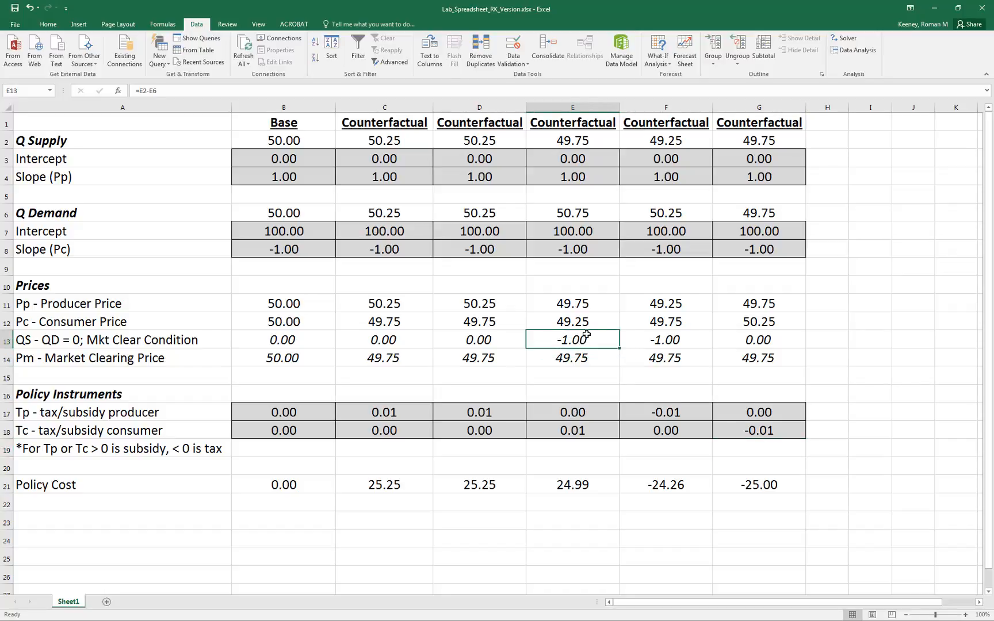
left_click(481, 125)
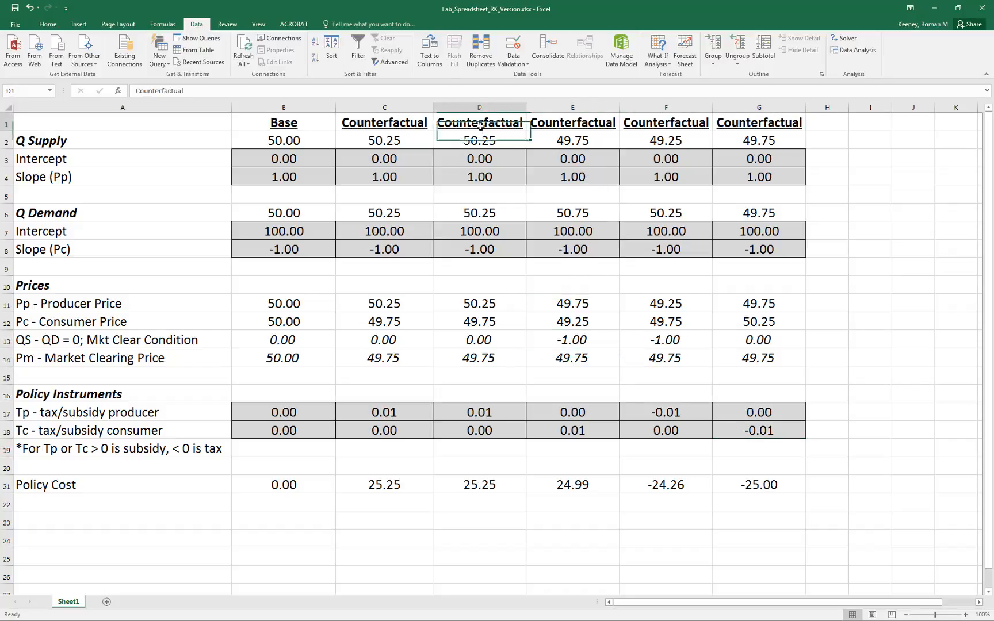
type("Scen 1")
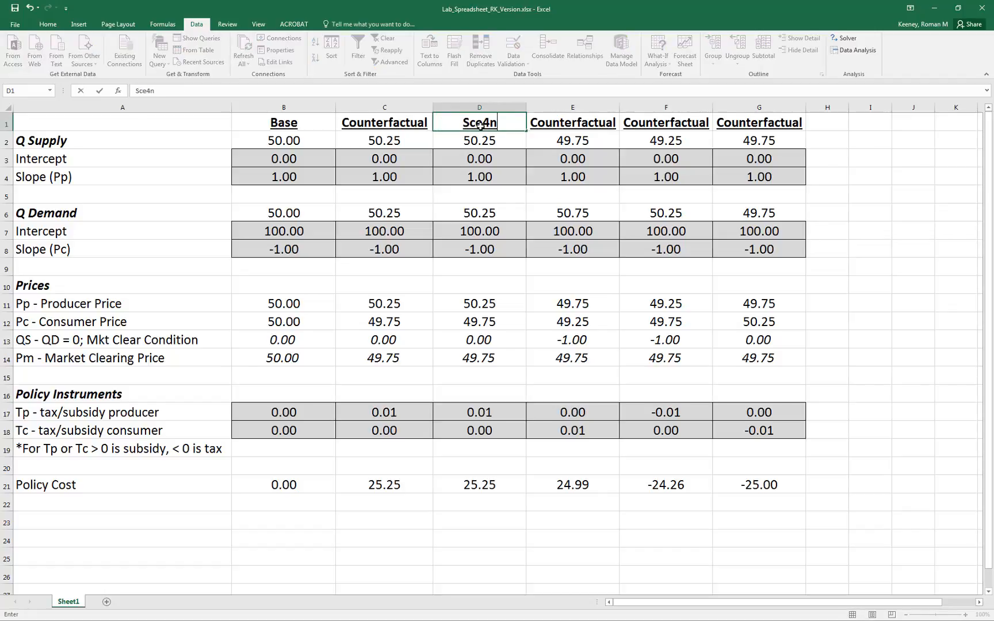
key("Tab")
type("S")
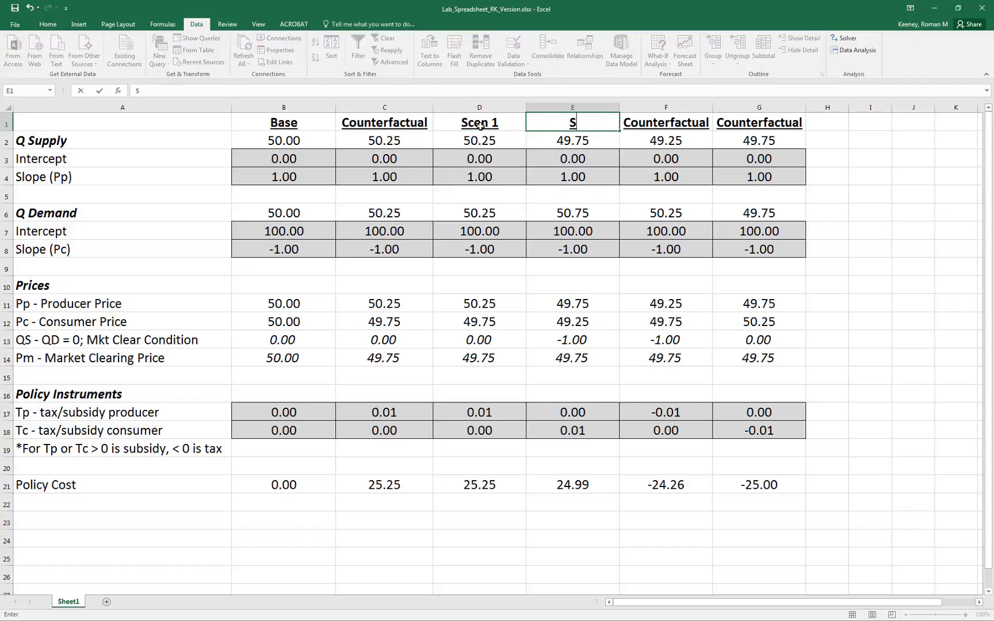
type("cen 2")
key("Tab")
type("Scen 3")
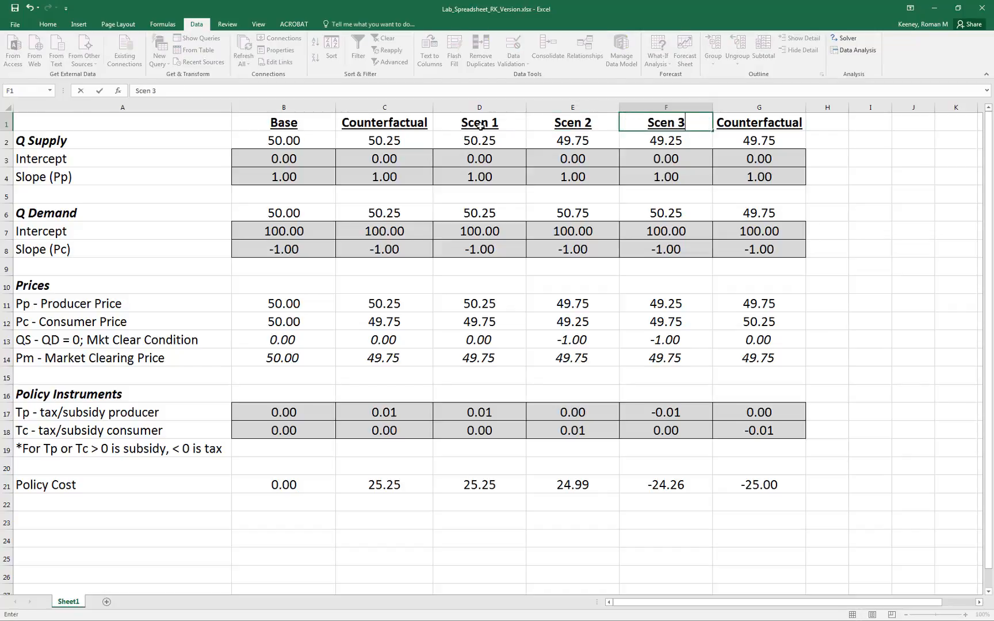
key("Tab")
type("Scen 4")
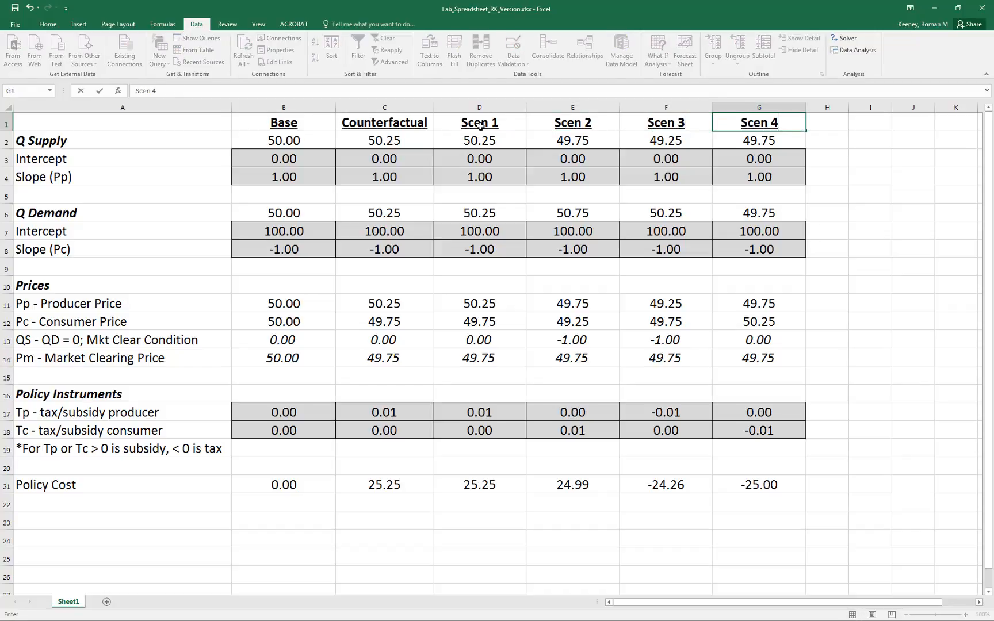
key("Return")
Inspect the market clearing condition formulas for Scen 2 in E13 and Scen 3 in F13.
key("Left")
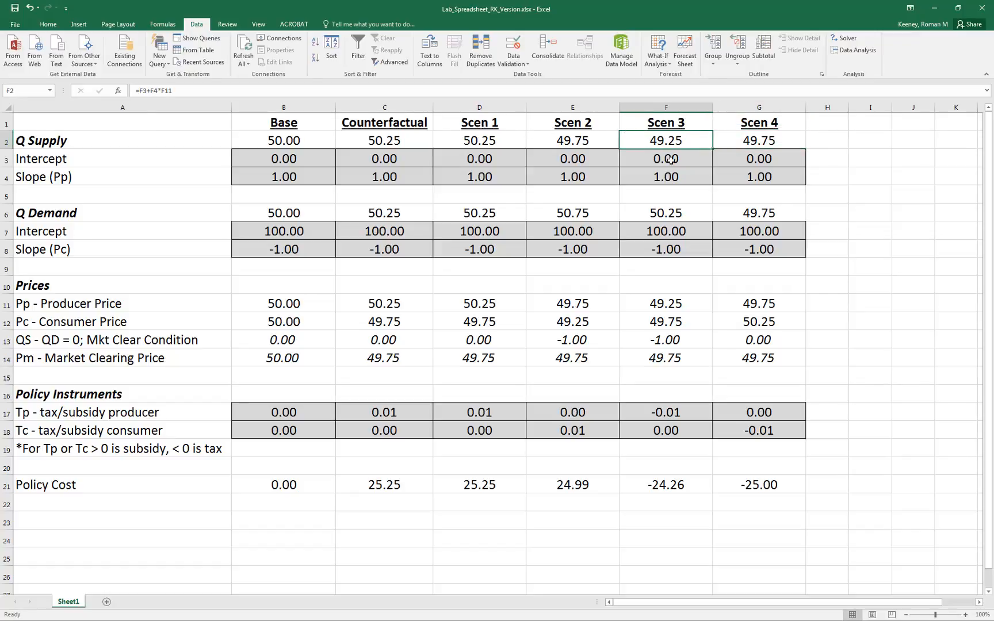
left_click(579, 338)
left_click(656, 348)
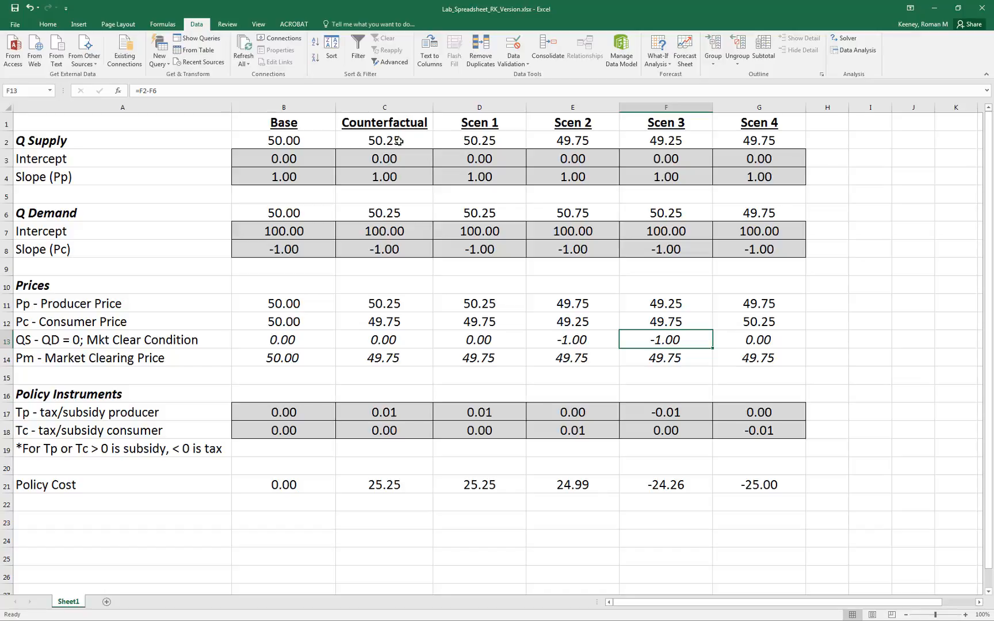
Set the Counterfactual supply slope in C4 to 3, and review the demand intercept and slope in C7 and C8.
left_click(388, 107)
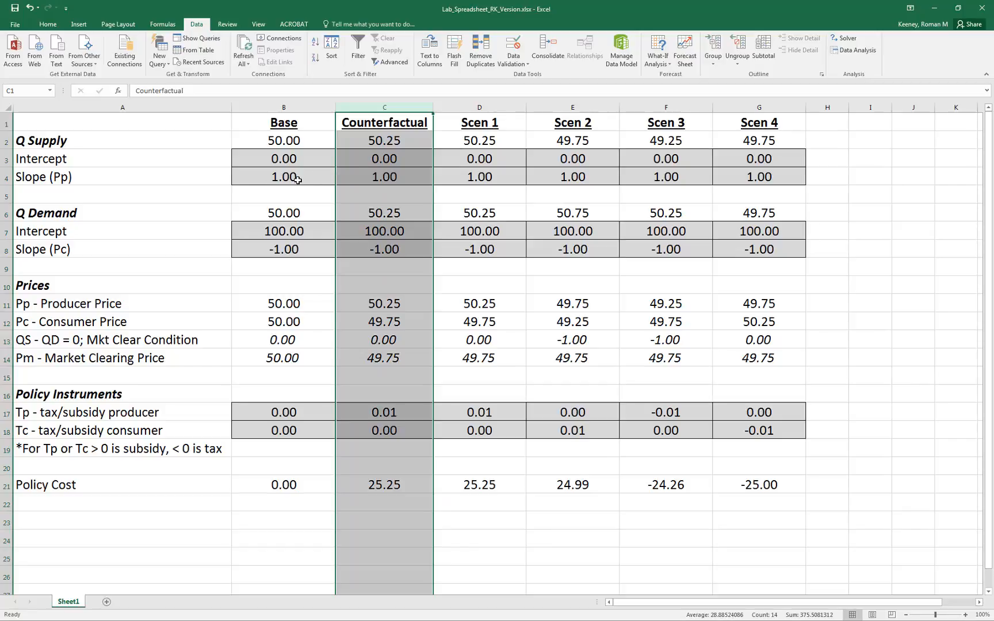
left_click(395, 179)
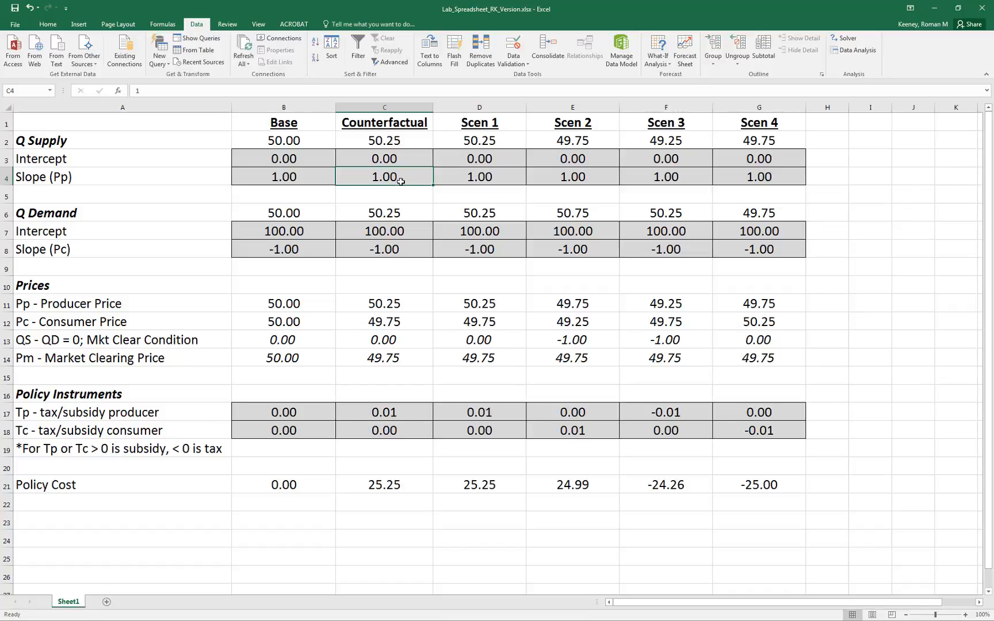
type("3")
key("Return")
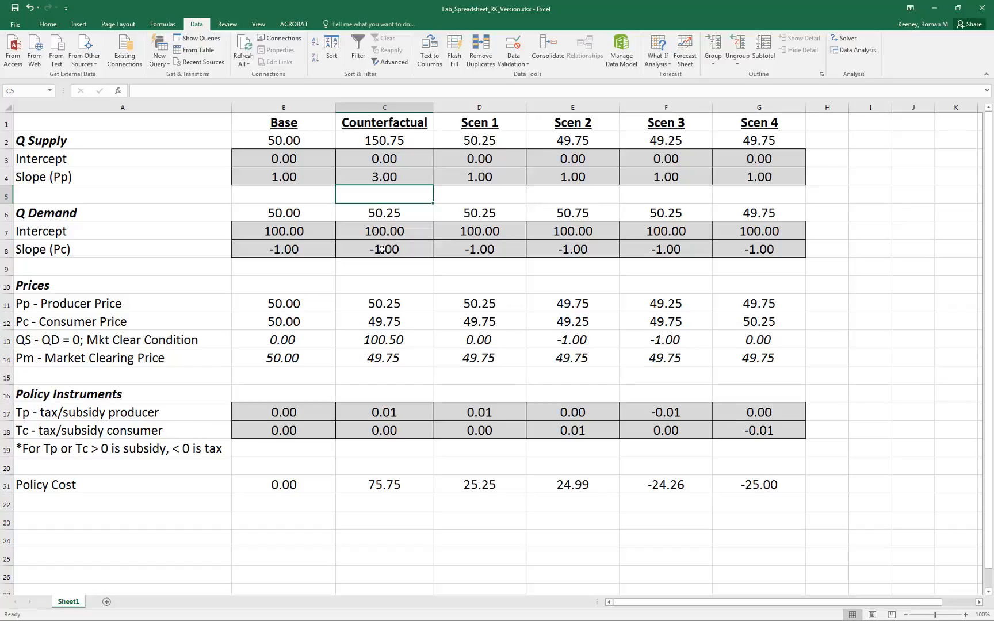
left_click(394, 178)
left_click(389, 237)
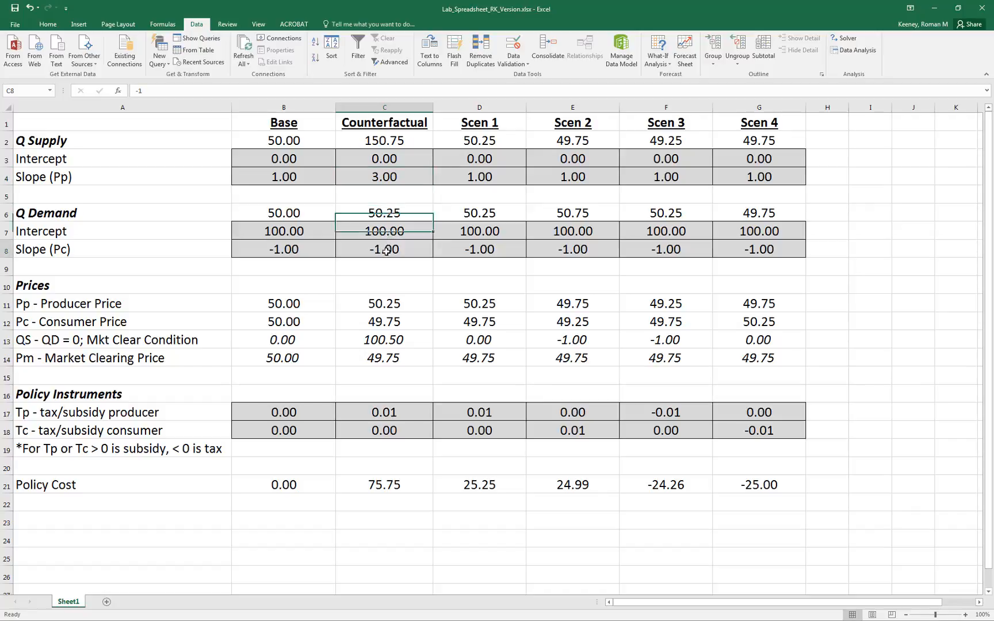
left_click(386, 251)
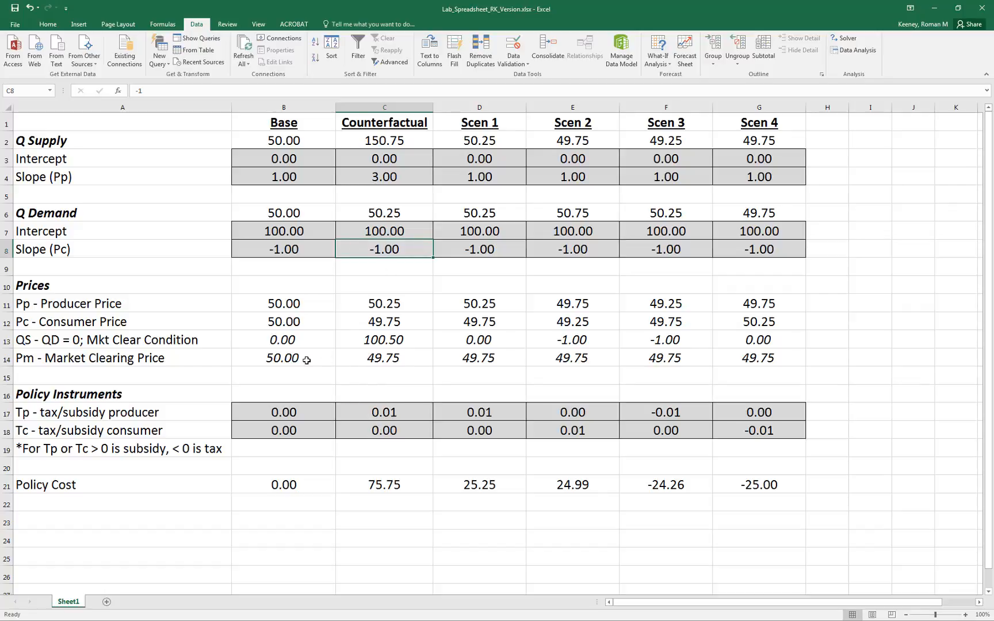
Run Goal Seek to bring the Counterfactual market clearing condition C13 to 0 by changing the market clearing price C14, and accept the solution.
left_click(370, 342)
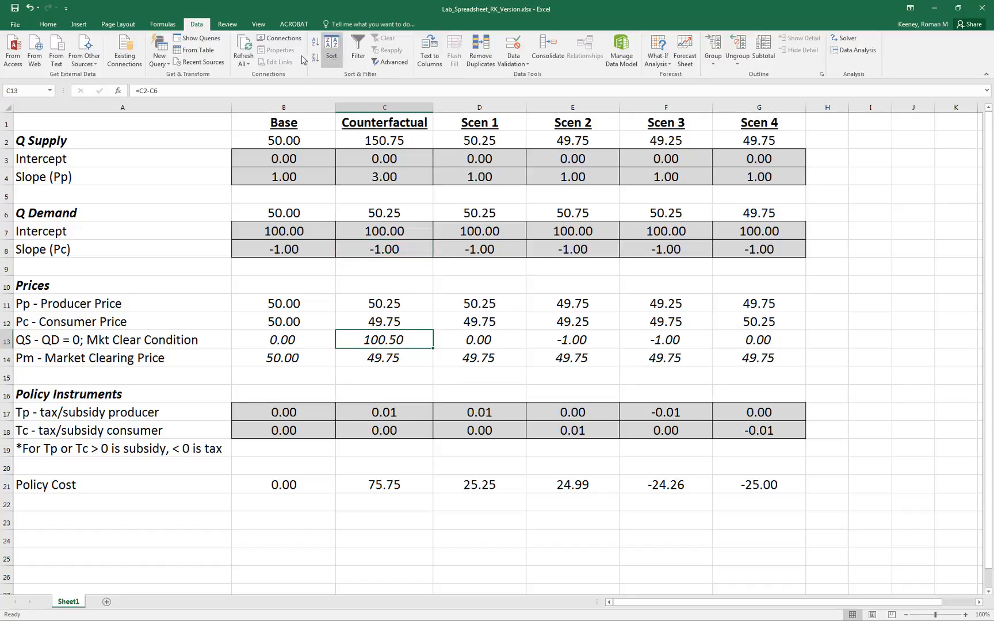
left_click(663, 65)
left_click(674, 87)
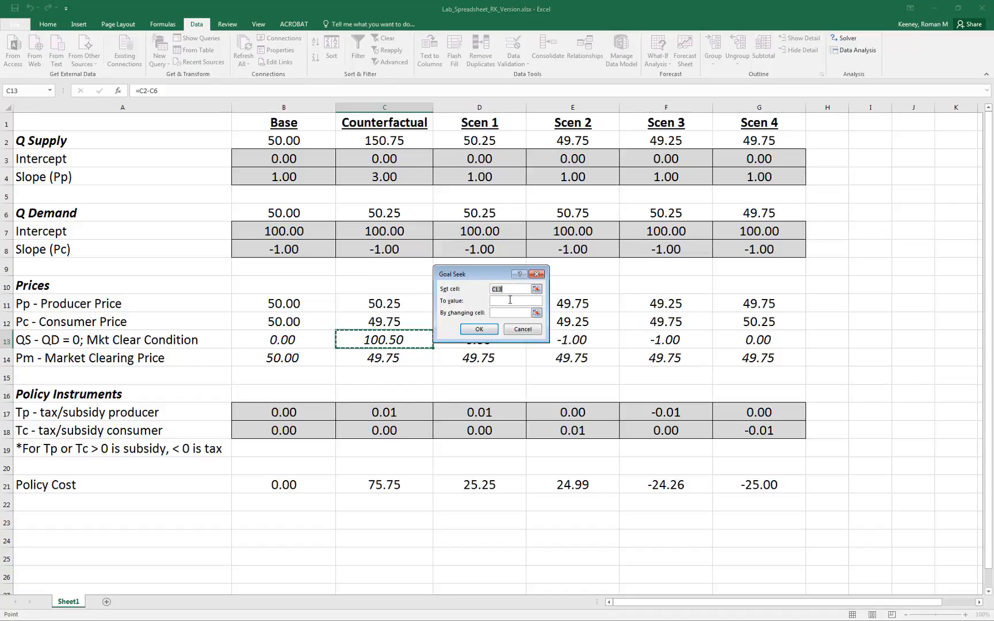
left_click(509, 301)
left_click(398, 360)
left_click(478, 333)
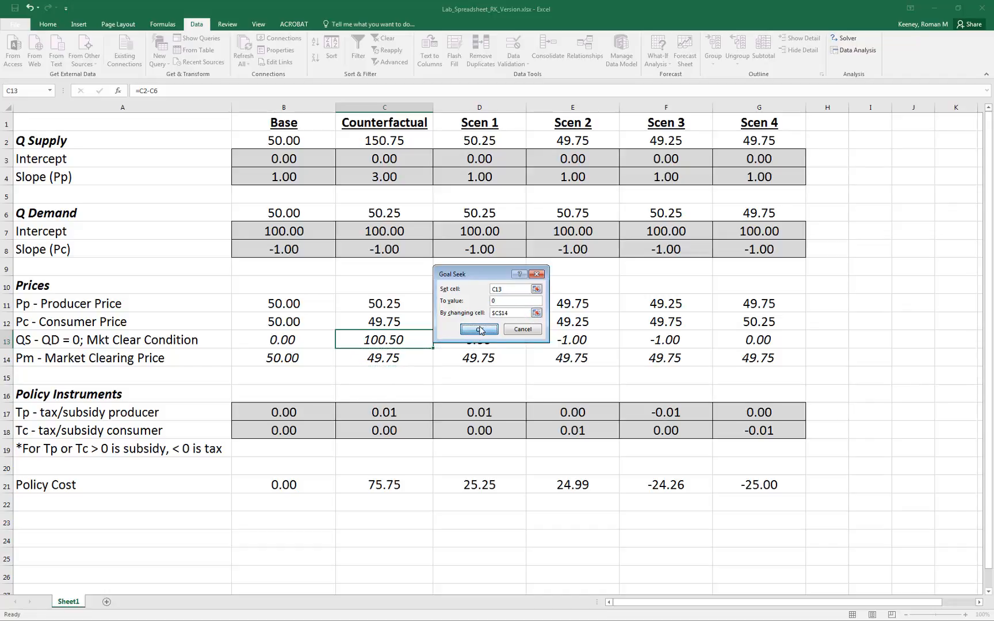
left_click(479, 329)
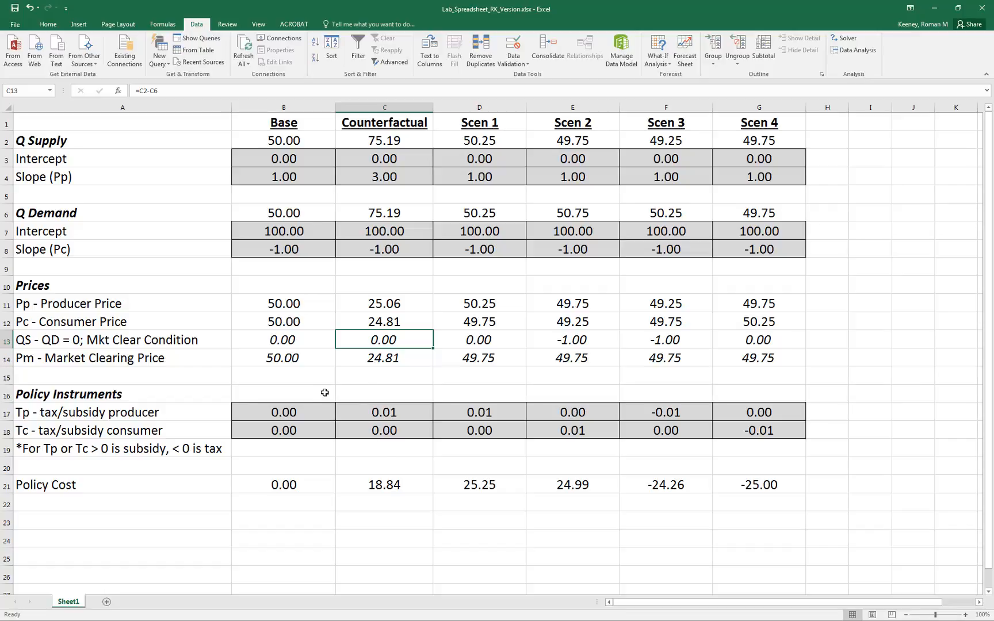
left_click(301, 409)
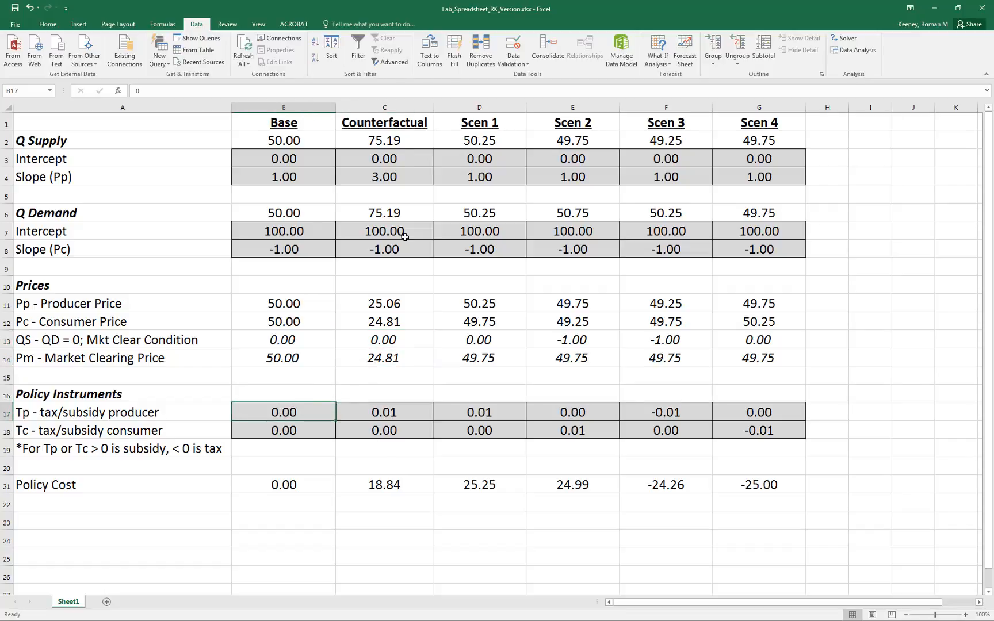
Set the Counterfactual supply slope in C4 to 1.1.
left_click(394, 108)
right_click(394, 108)
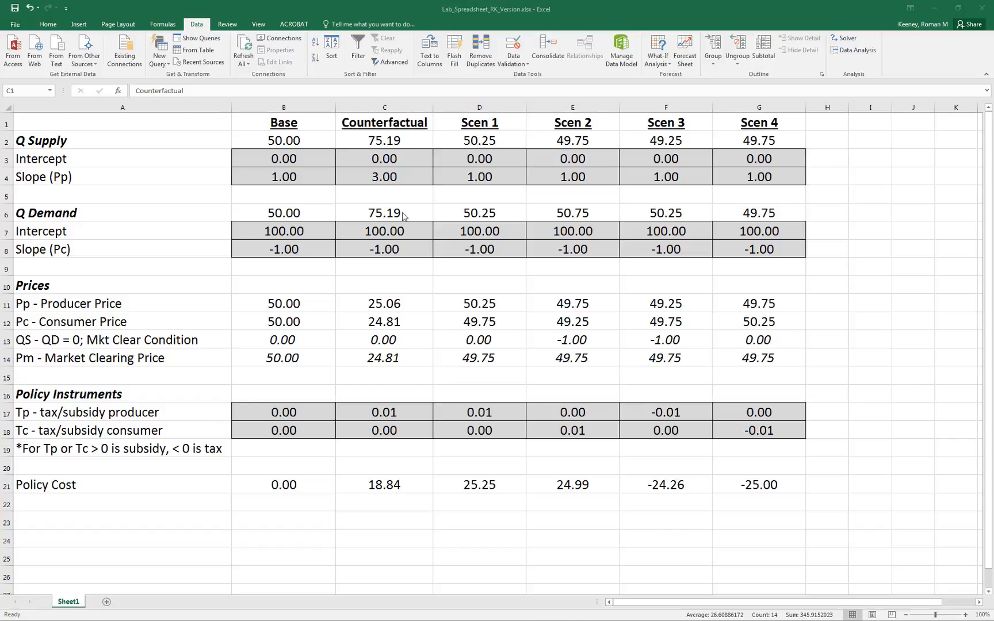
left_click(392, 176)
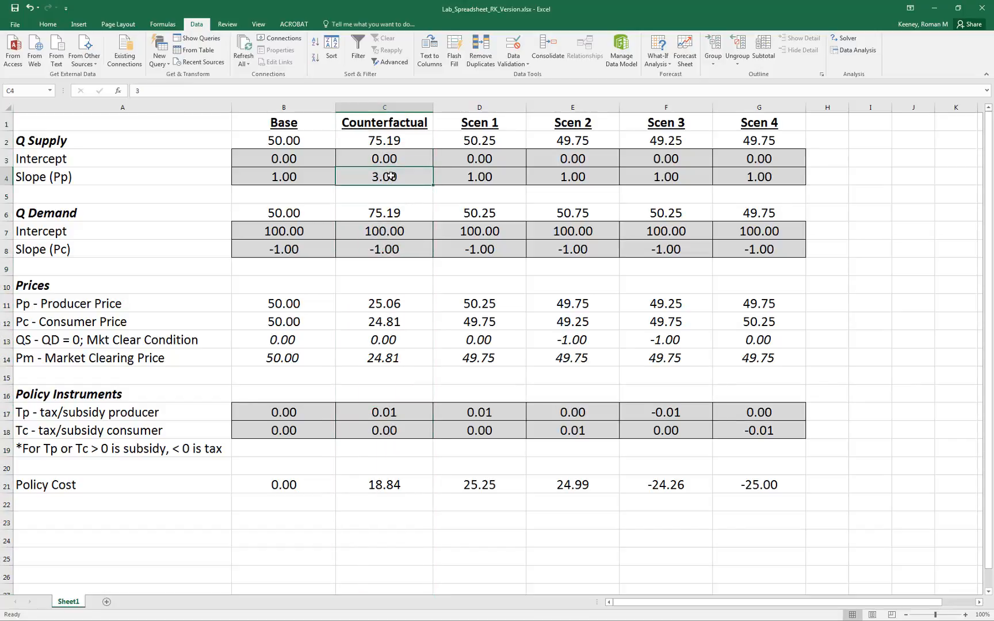
type("1.1")
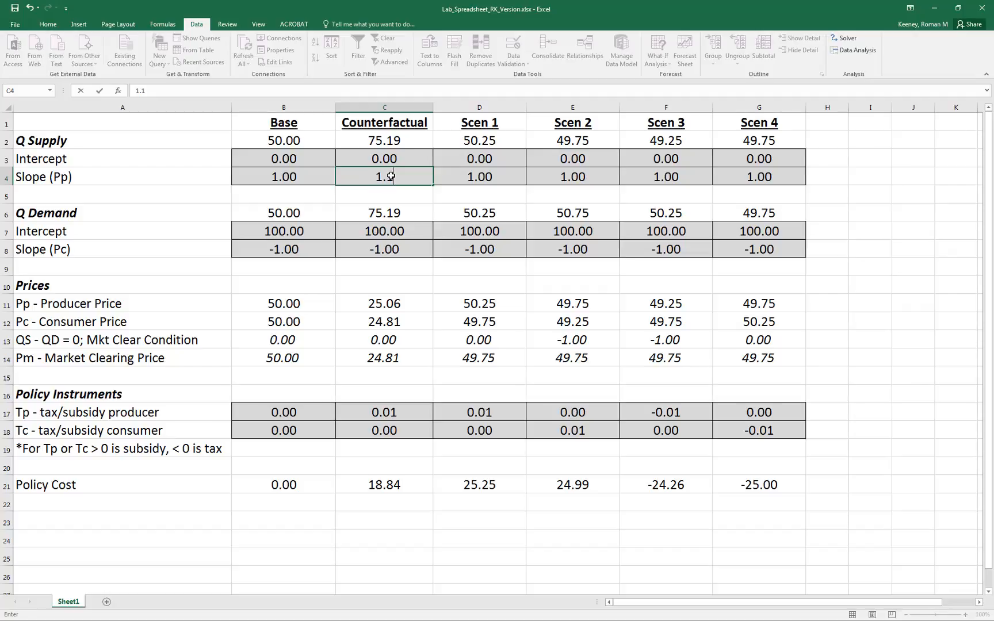
key("Return")
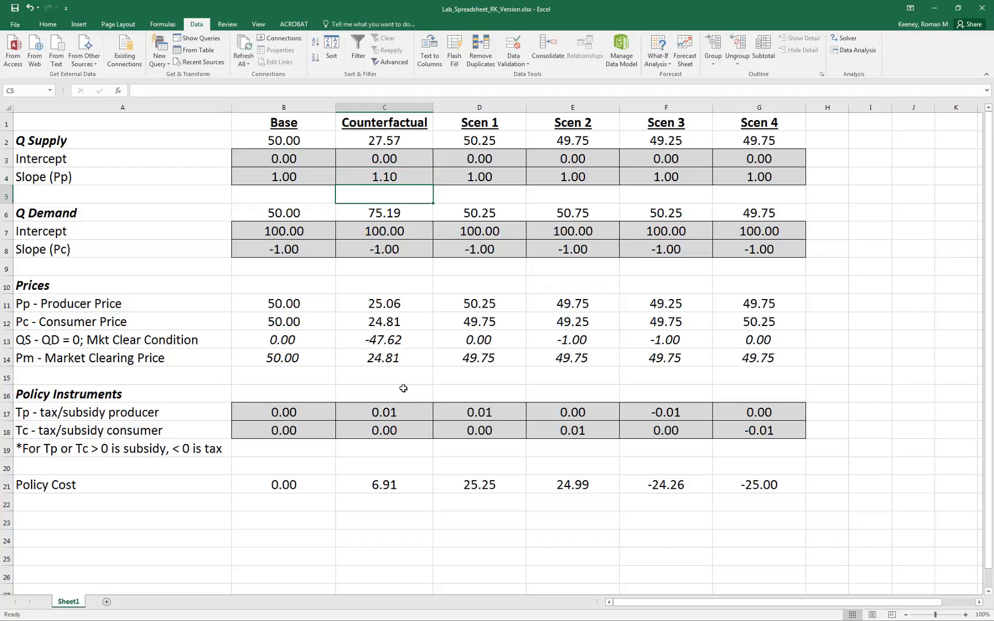
Re-solve the Counterfactual equilibrium with Goal Seek, setting C13 to 0 by changing the market clearing price in C14, and keep the solution.
left_click(389, 341)
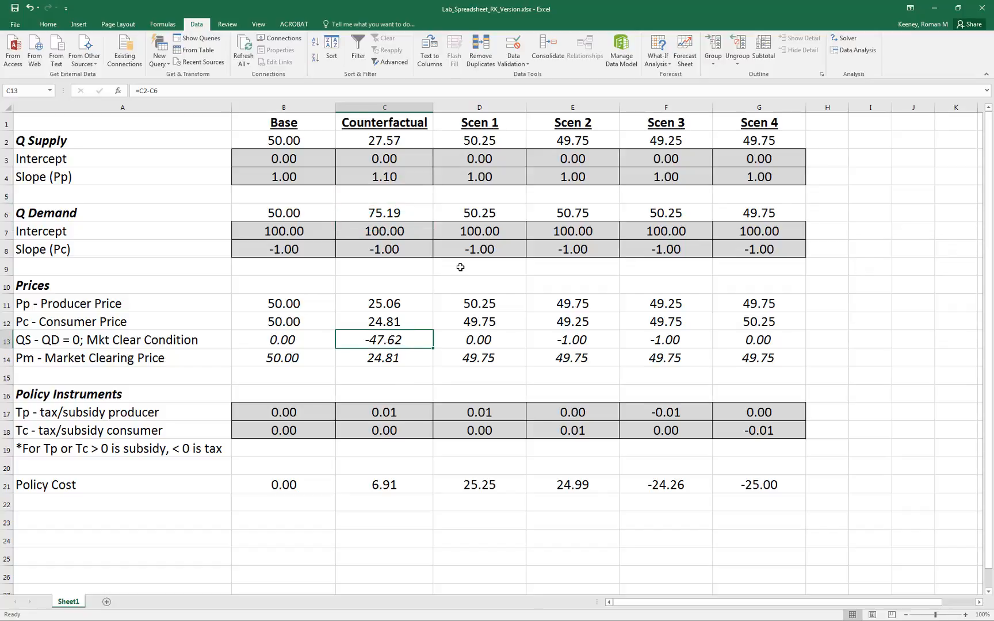
left_click(665, 64)
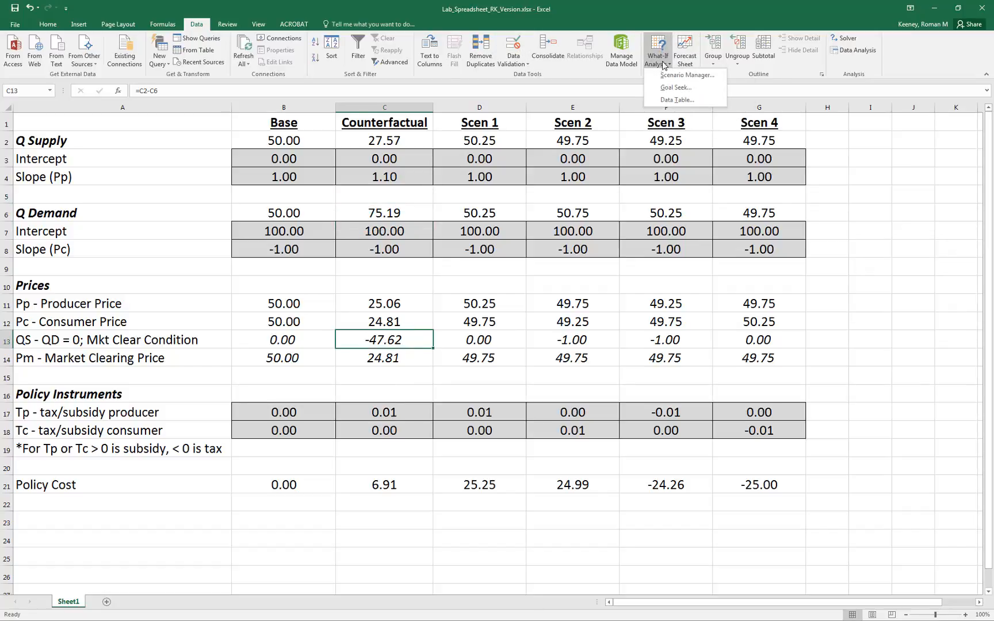
left_click(675, 88)
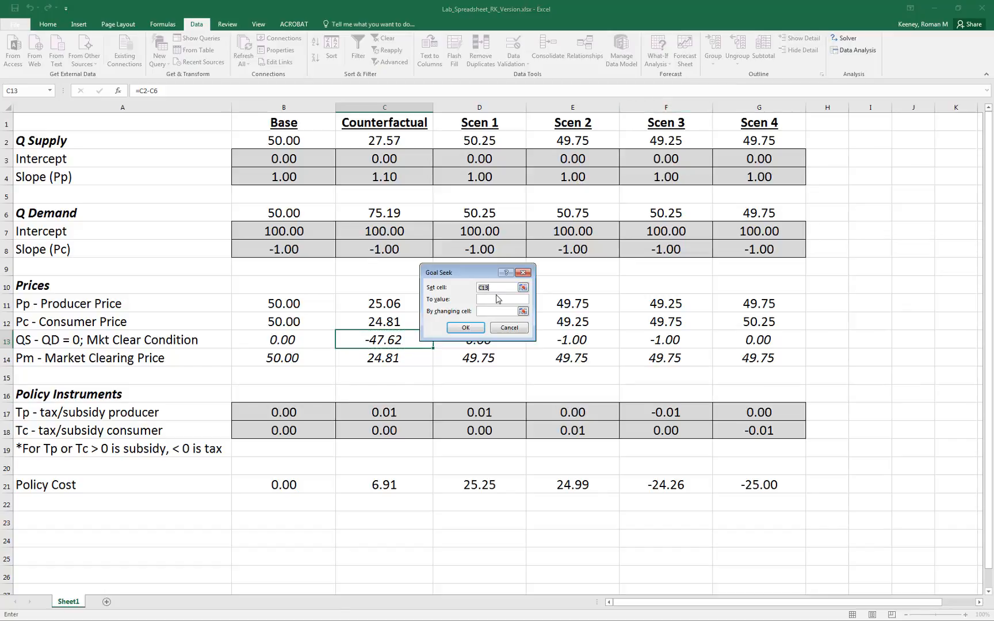
type("0")
left_click(523, 311)
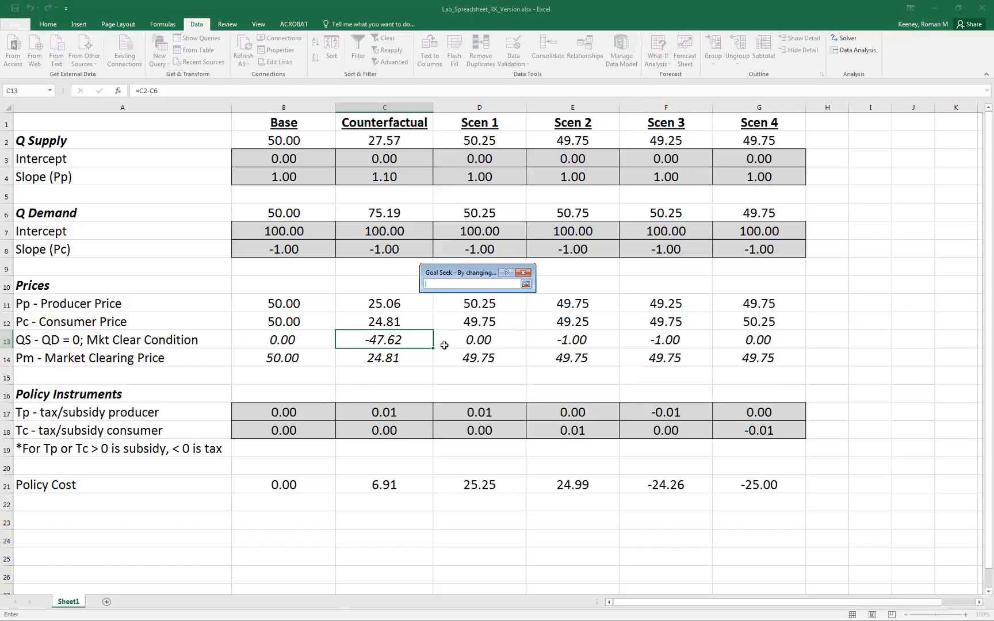
left_click(385, 356)
left_click(526, 284)
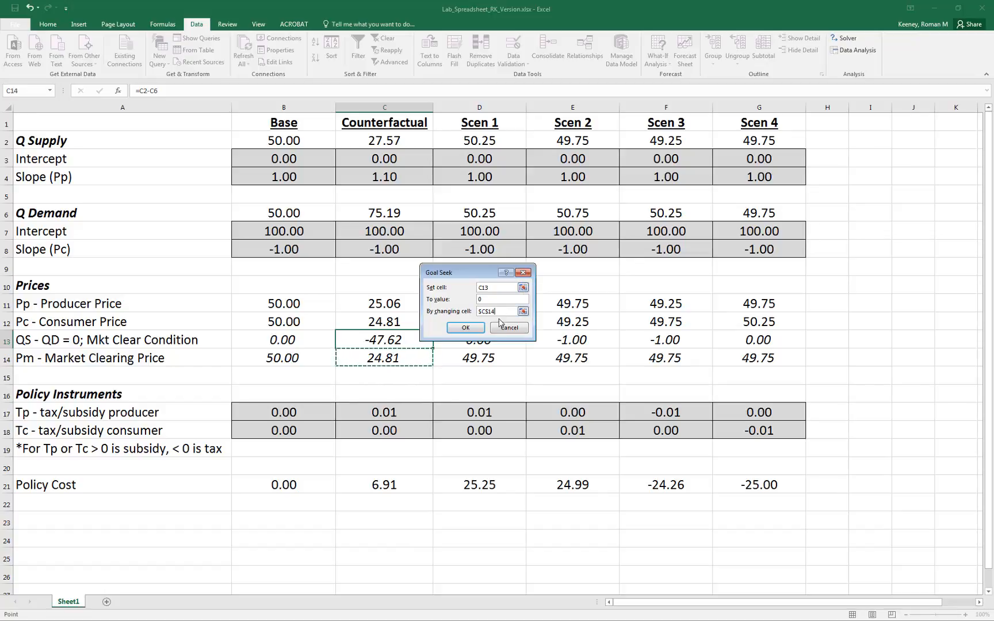
left_click(482, 329)
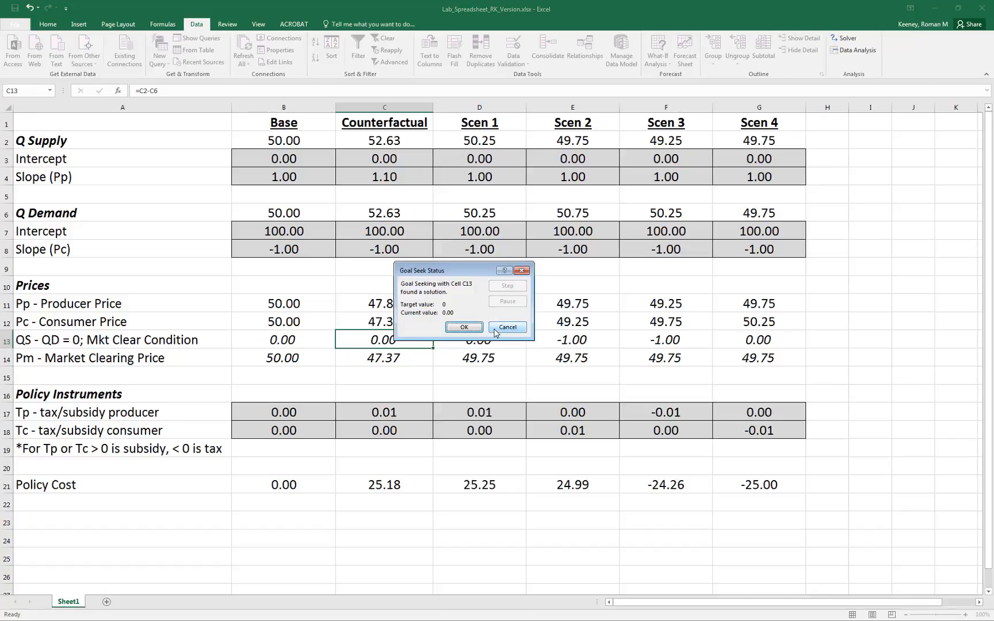
left_click(464, 327)
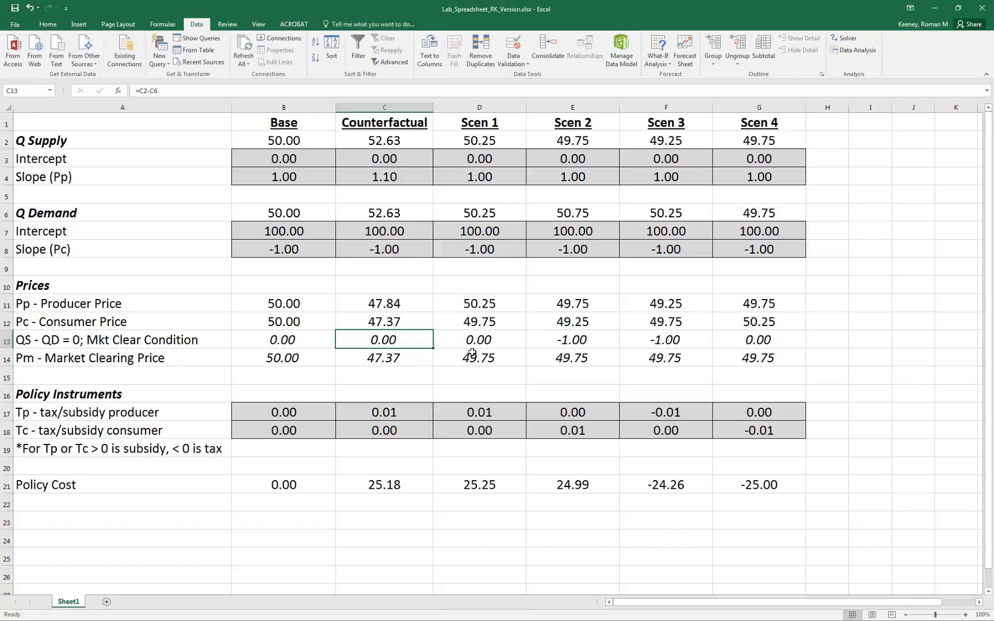